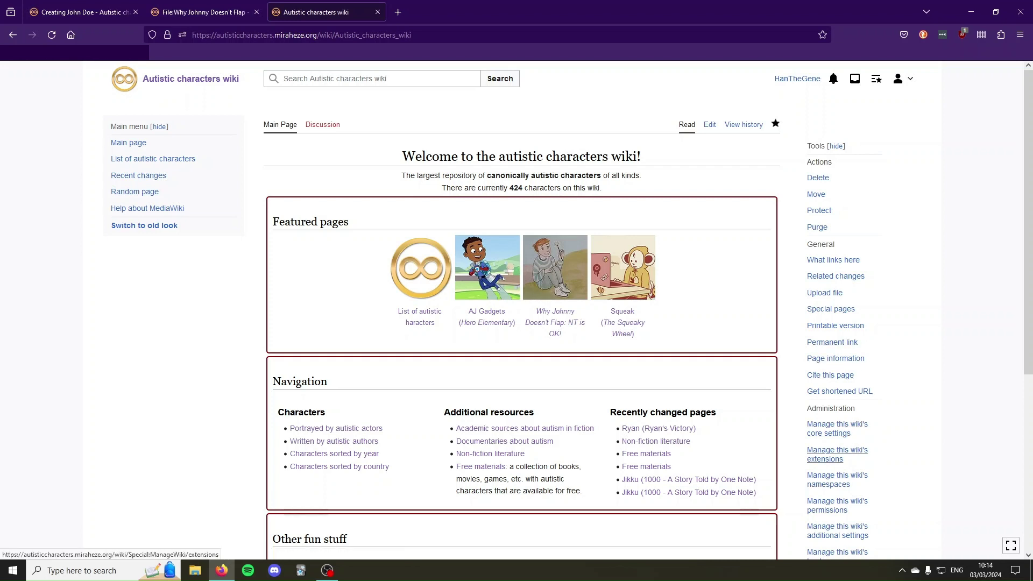
- Find the Portable Infobox extension in the wiki's extension management with the search term "portable" and select it for enabling
{"action": "left_click", "coordinate": [837, 455]}
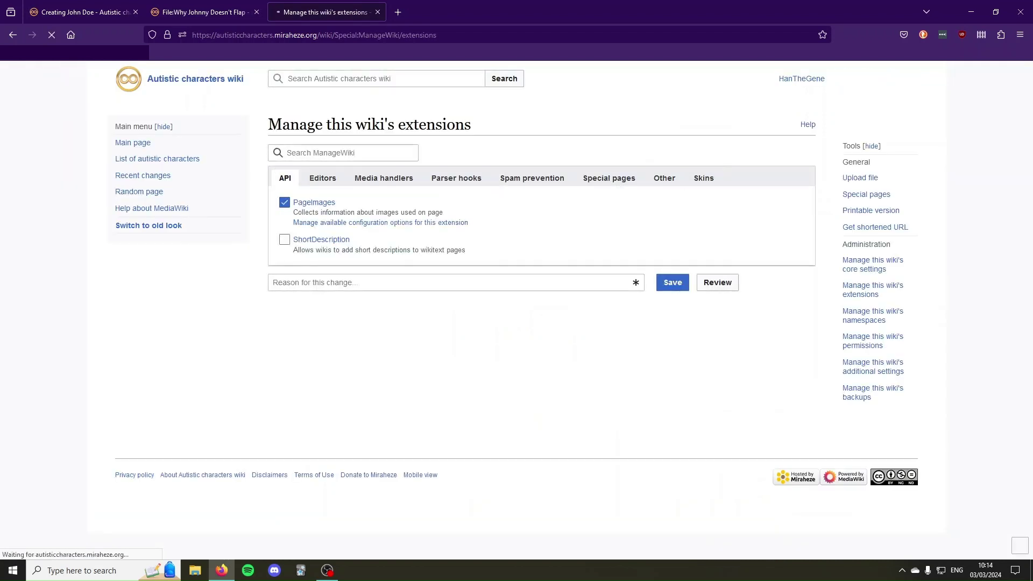
{"action": "left_click_drag", "start_coordinate": [437, 35], "coordinate": [334, 34]}
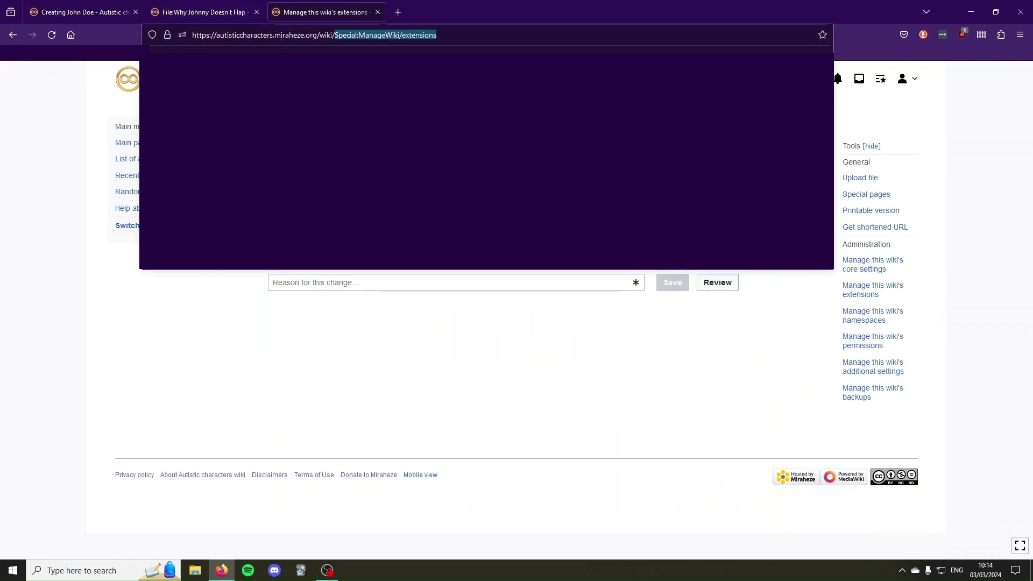
{"action": "left_click", "coordinate": [287, 153]}
{"action": "type", "text": "portable"}
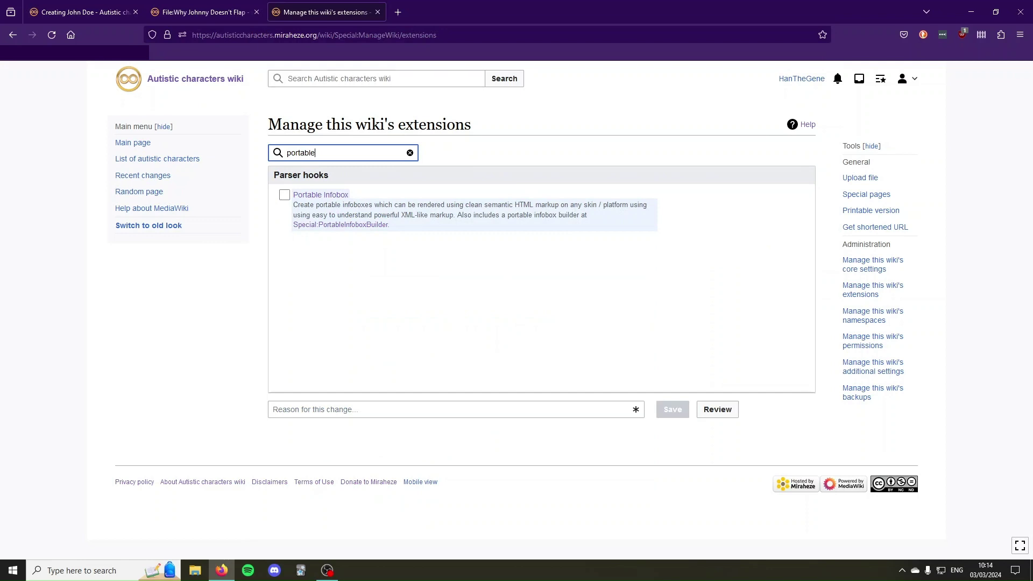
{"action": "left_click", "coordinate": [284, 195]}
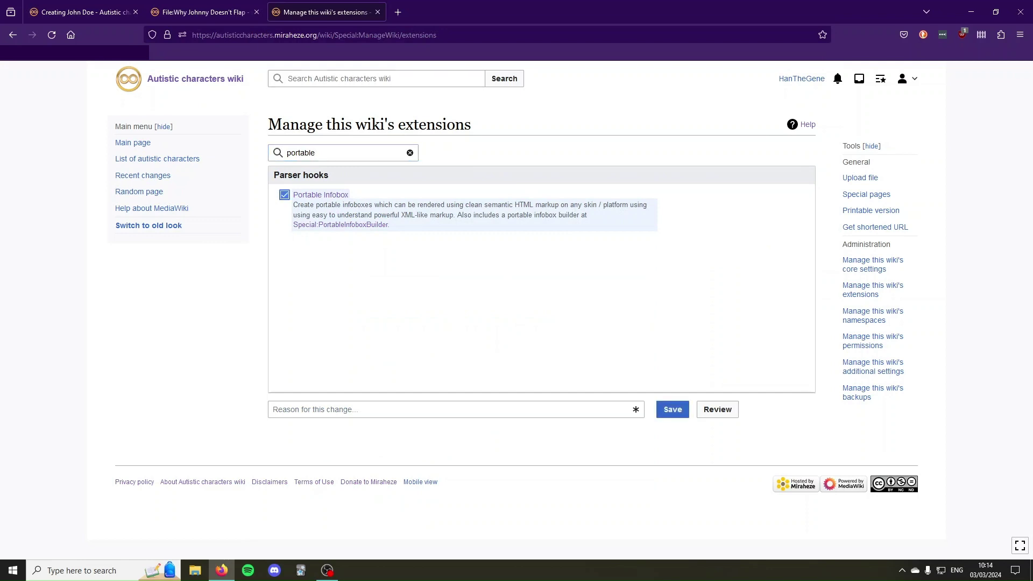
- Give "enabling portable infobox" as the reason for the change and save the extension settings
{"action": "left_click", "coordinate": [273, 409]}
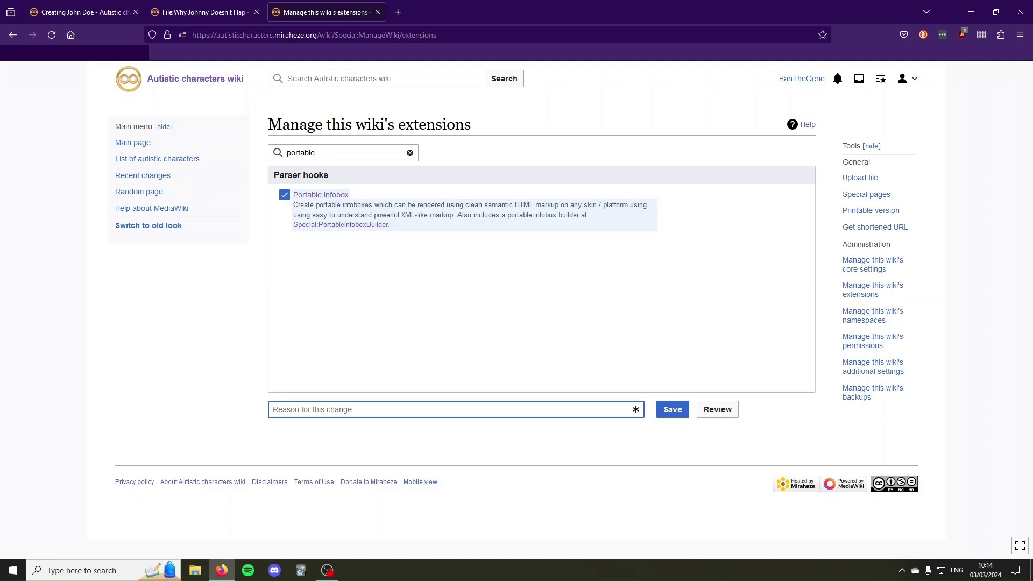
{"action": "type", "text": "enabling portable infobox"}
{"action": "left_click", "coordinate": [672, 409]}
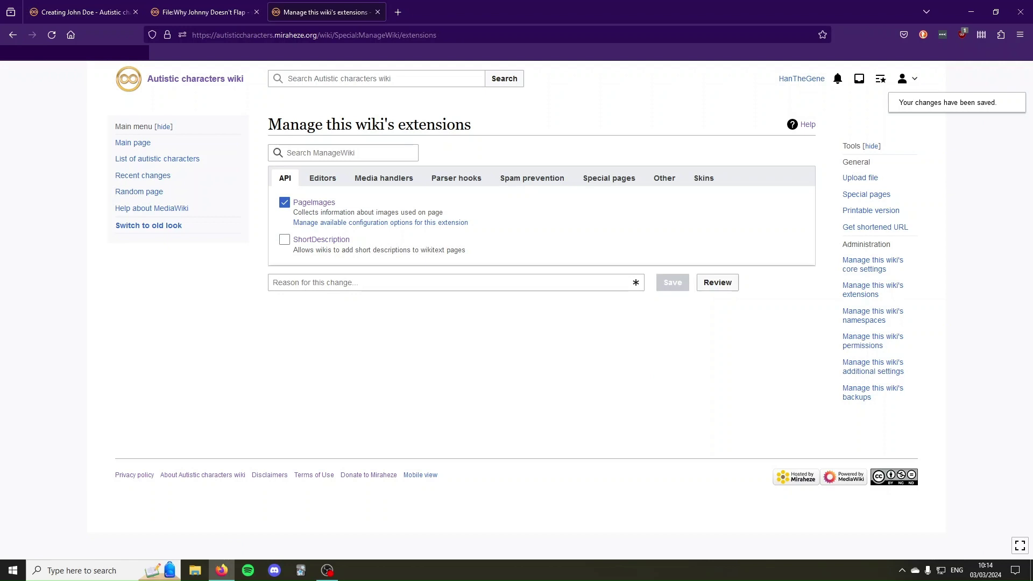
- Open the wiki's Special:InfoboxBuilder page
{"action": "left_click_drag", "start_coordinate": [358, 34], "coordinate": [436, 35]}
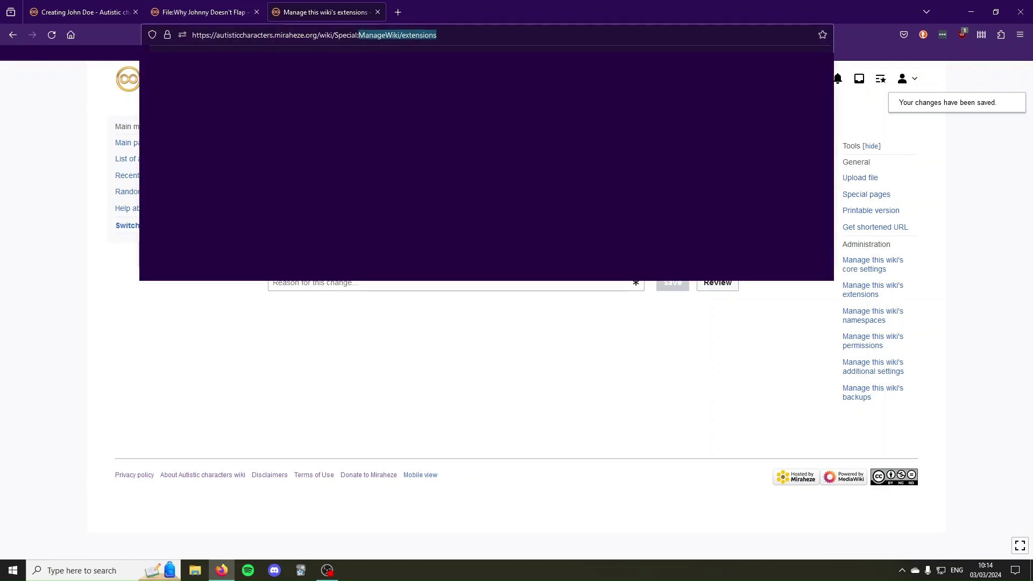
{"action": "type", "text": "Infobox"}
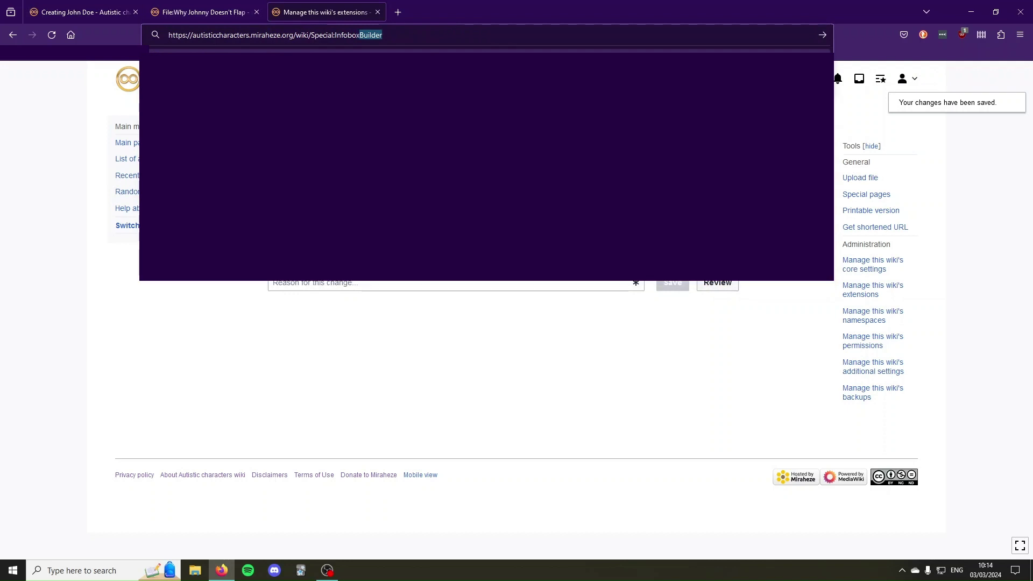
{"action": "type", "text": "Builder"}
{"action": "key", "text": "Return"}
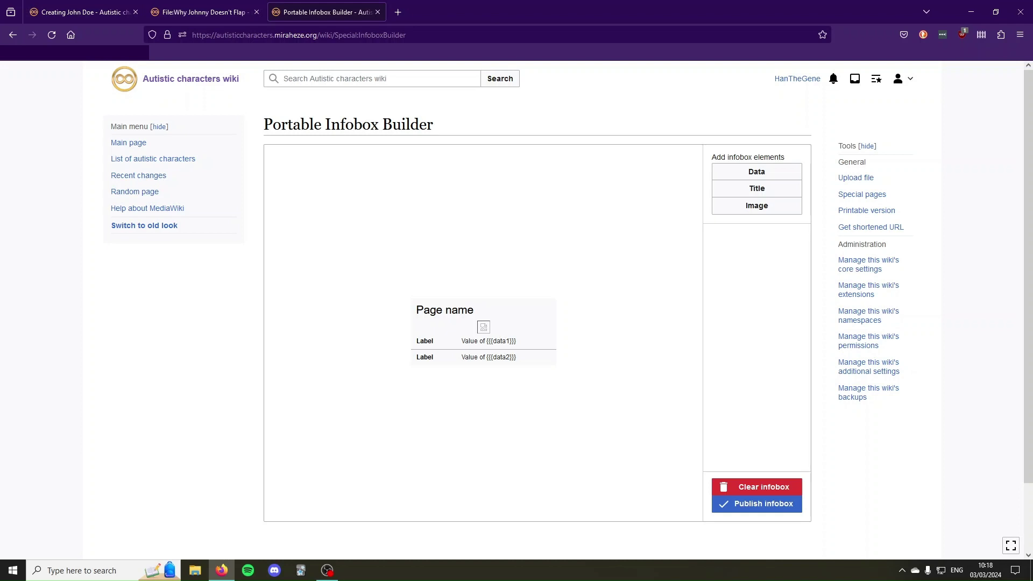
- Add two data rows, two image elements and two title elements to the infobox
{"action": "left_click_drag", "start_coordinate": [711, 157], "coordinate": [784, 157]}
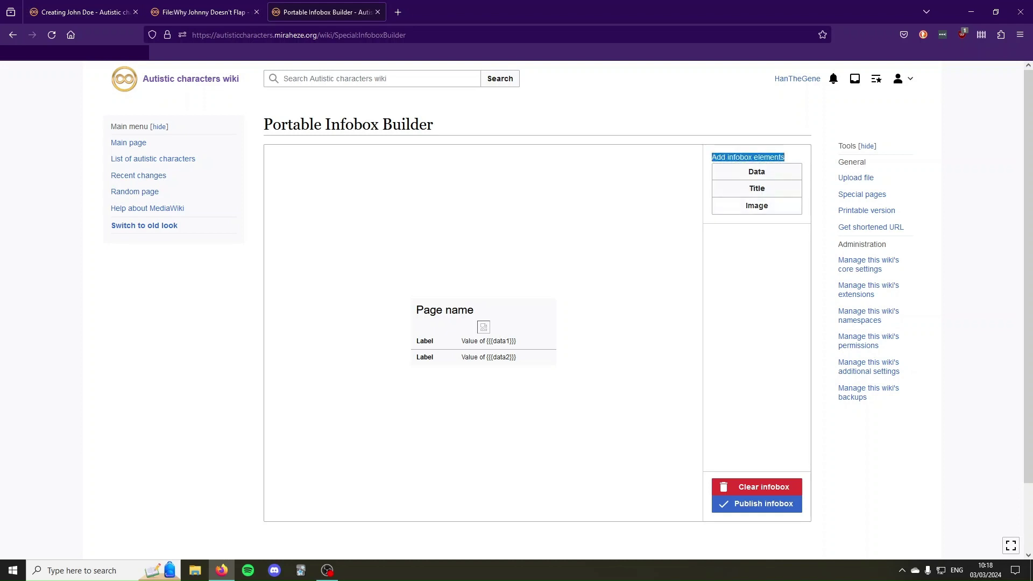
{"action": "left_click", "coordinate": [755, 172]}
{"action": "left_click", "coordinate": [756, 171]}
{"action": "left_click", "coordinate": [755, 205]}
{"action": "key", "text": "Return"}
{"action": "key", "text": "Return"}
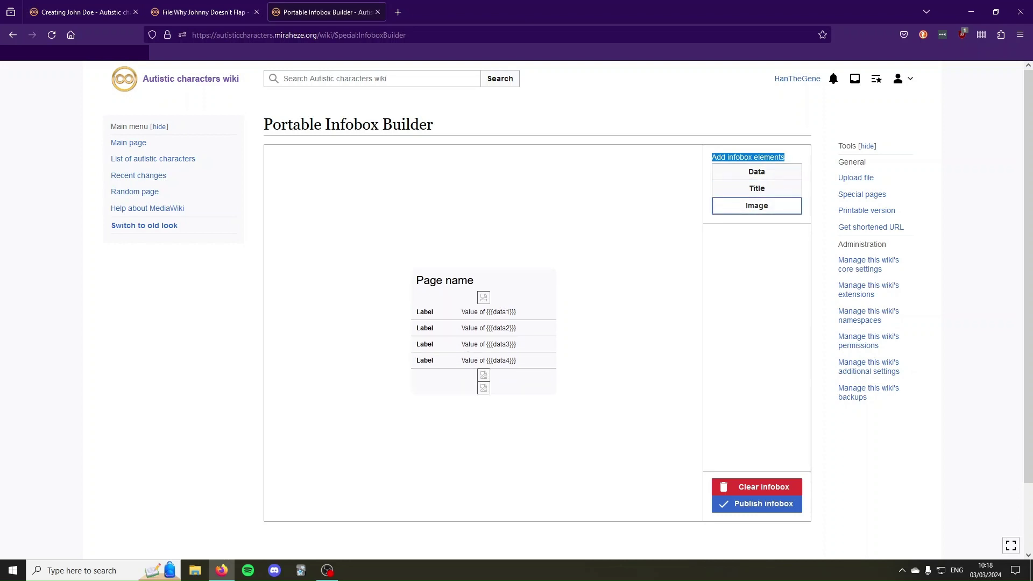
{"action": "key", "text": "shift+Tab"}
{"action": "key", "text": "Return"}
{"action": "key", "text": "Return"}
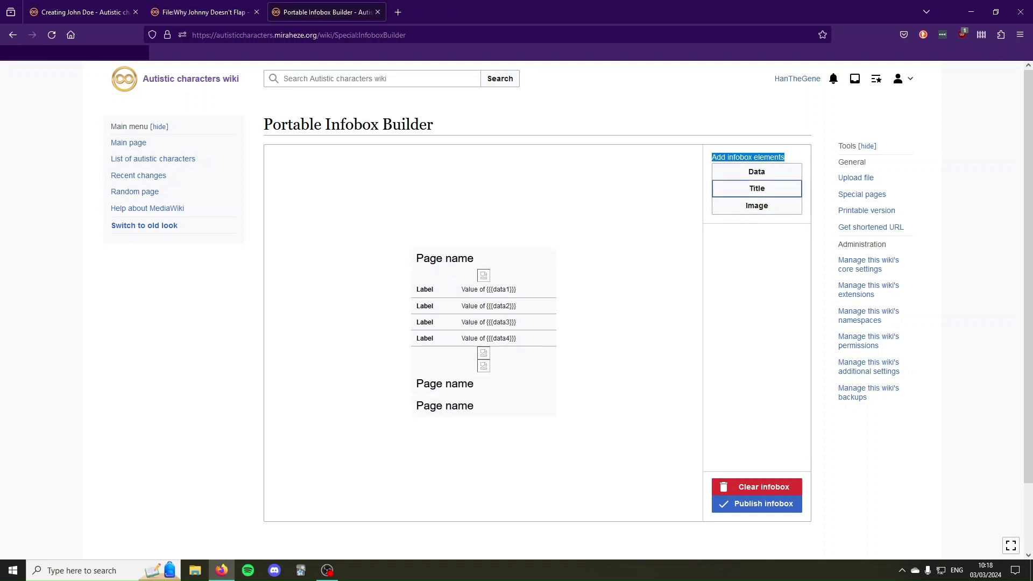
- Move one added title and one added image element up to just below the third data row
{"action": "left_click_drag", "start_coordinate": [483, 383], "coordinate": [483, 309]}
{"action": "key", "text": "Down"}
{"action": "key", "text": "Down"}
{"action": "key", "text": "Down"}
{"action": "key", "text": "Down"}
{"action": "key", "text": "Down"}
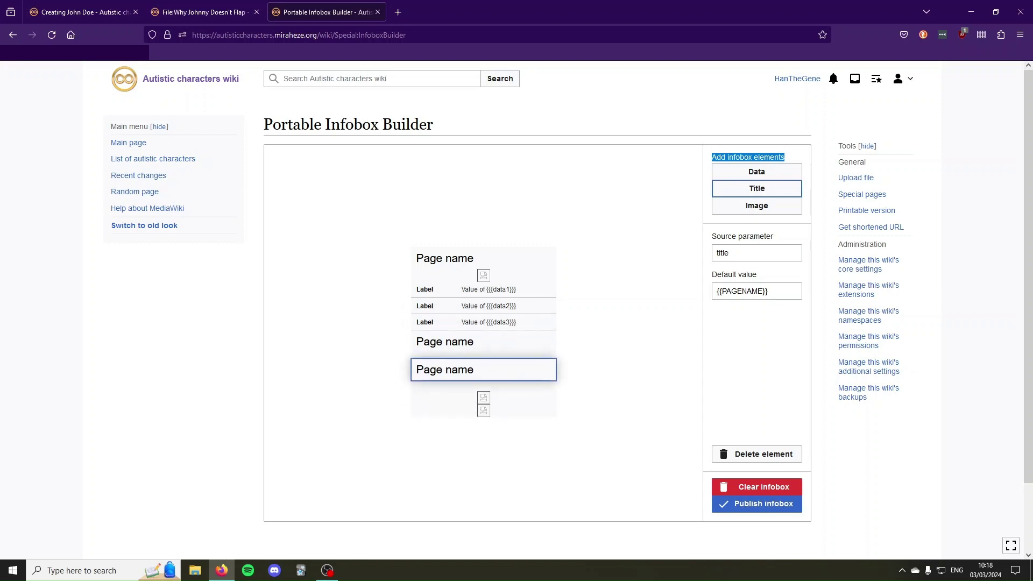
{"action": "left_click_drag", "start_coordinate": [483, 410], "coordinate": [483, 337]}
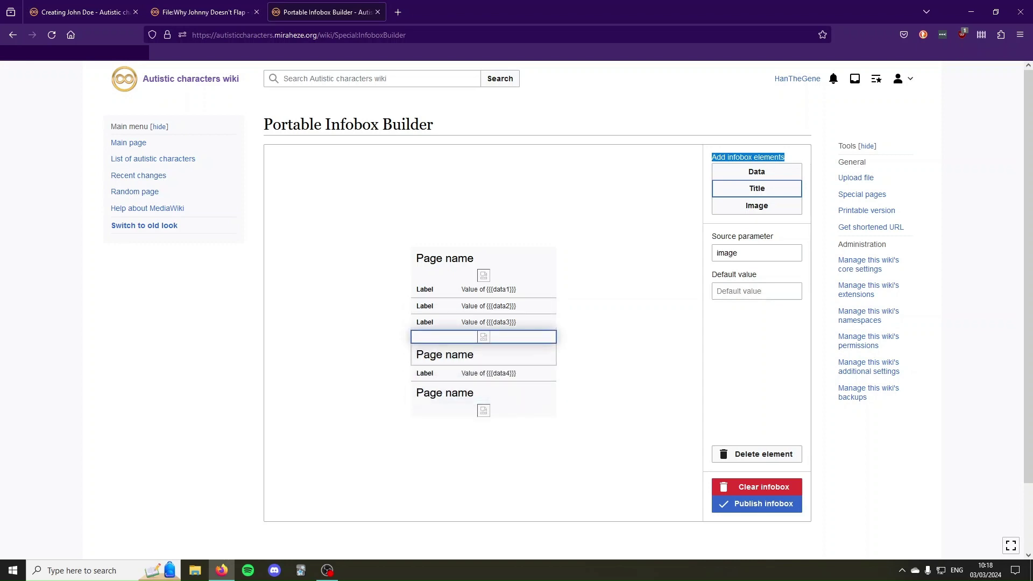
- Delete the extra image and title elements and the fourth data row from the infobox
{"action": "left_click", "coordinate": [755, 454]}
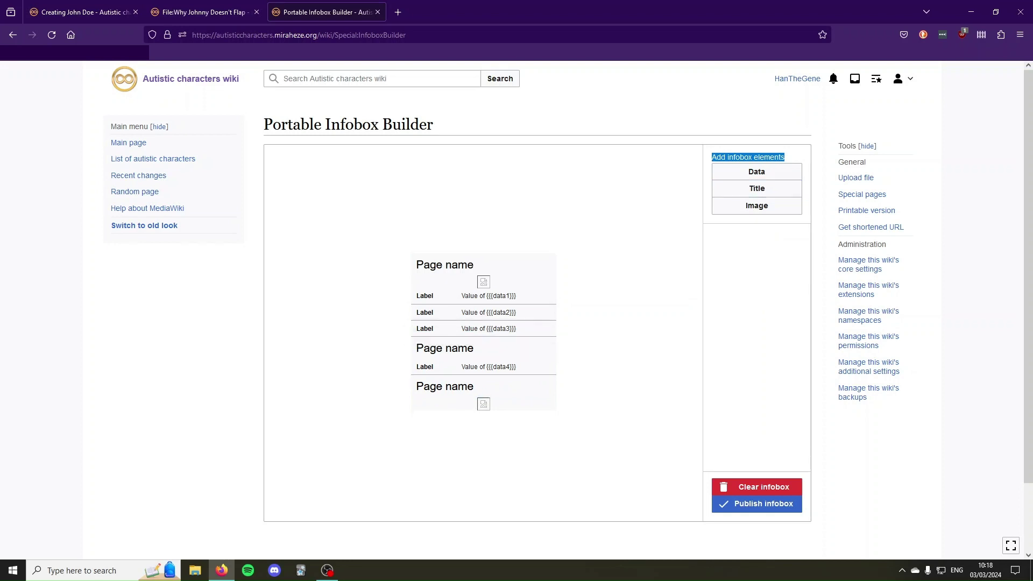
{"action": "left_click", "coordinate": [483, 347]}
{"action": "left_click", "coordinate": [756, 454]}
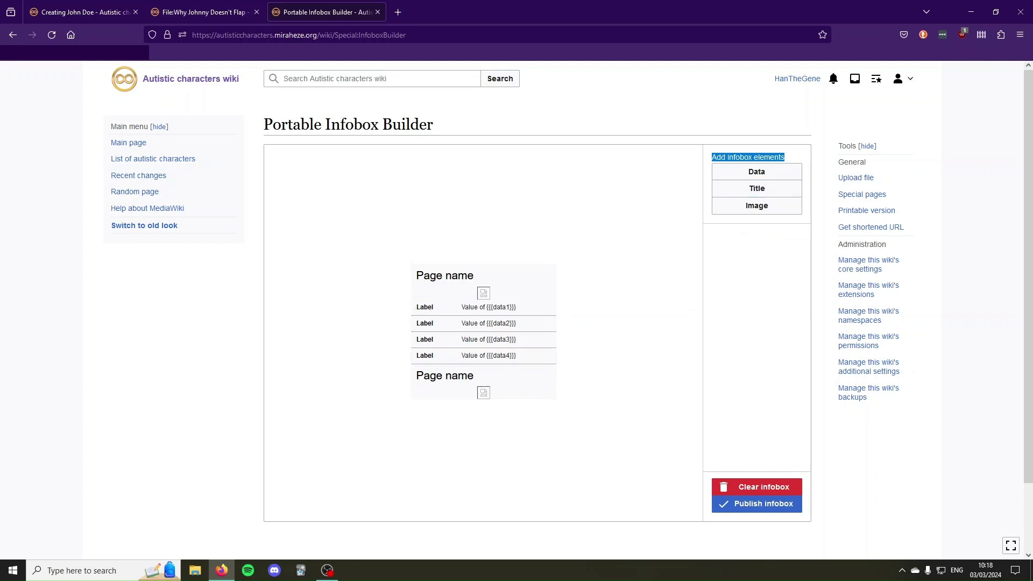
{"action": "left_click", "coordinate": [483, 356]}
{"action": "left_click", "coordinate": [756, 453]}
{"action": "left_click", "coordinate": [483, 367]}
{"action": "left_click", "coordinate": [756, 454]}
{"action": "left_click", "coordinate": [483, 373]}
{"action": "left_click", "coordinate": [755, 454]}
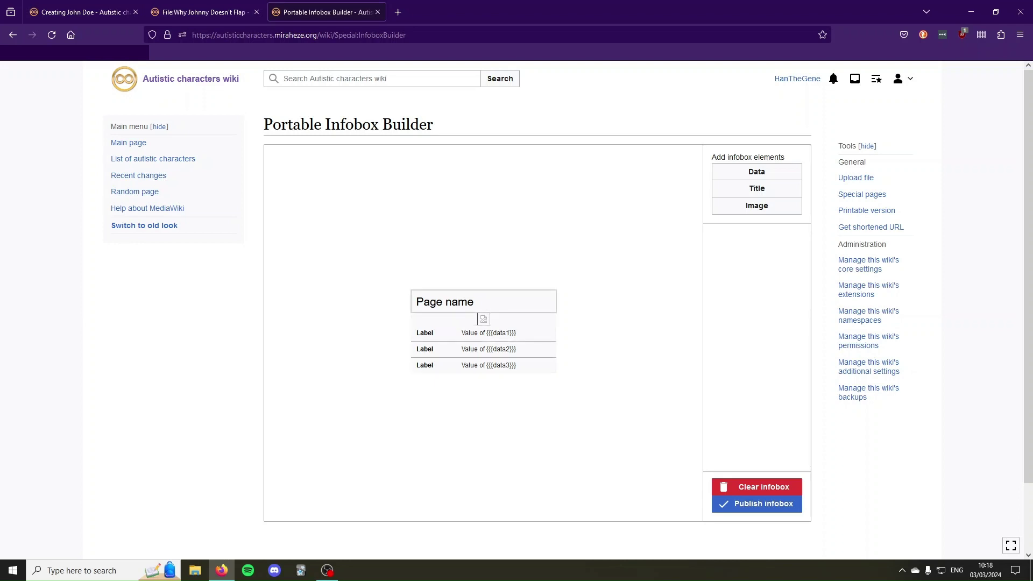
- Examine the source parameter and default value of the infobox's title element
{"action": "left_click", "coordinate": [483, 301]}
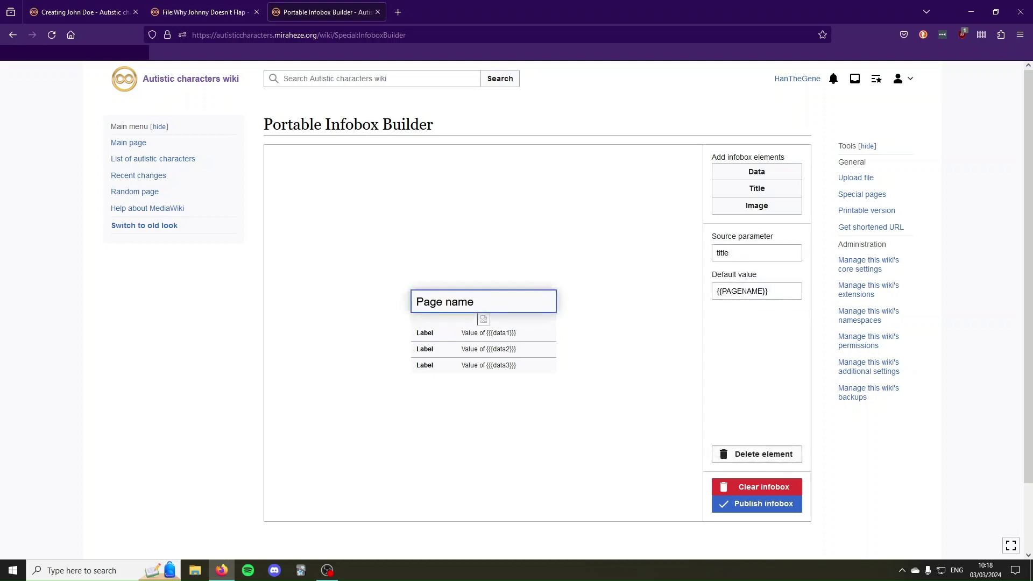
{"action": "left_click", "coordinate": [756, 252]}
{"action": "key", "text": "ctrl+a"}
{"action": "left_click", "coordinate": [756, 252]}
{"action": "left_click_drag", "start_coordinate": [711, 275], "coordinate": [756, 274]}
{"action": "left_click", "coordinate": [755, 275]}
{"action": "left_click", "coordinate": [768, 291]}
{"action": "key", "text": "ctrl+a"}
{"action": "left_click", "coordinate": [768, 291]}
- Set the image element's default value to "Placeholder image.jpg"
{"action": "left_click", "coordinate": [483, 319]}
{"action": "left_click", "coordinate": [738, 253]}
{"action": "left_click", "coordinate": [756, 291]}
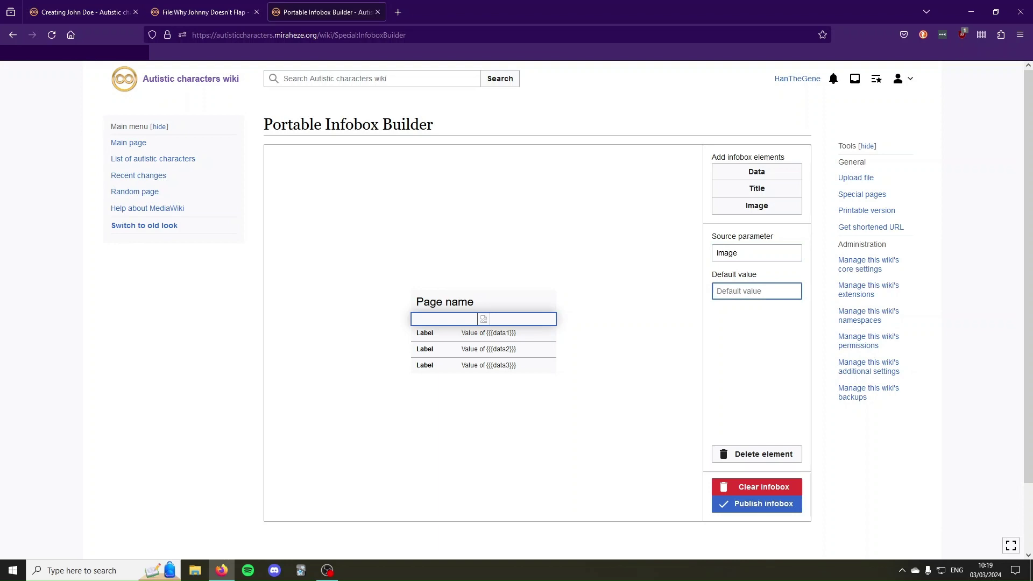
{"action": "type", "text": "P"}
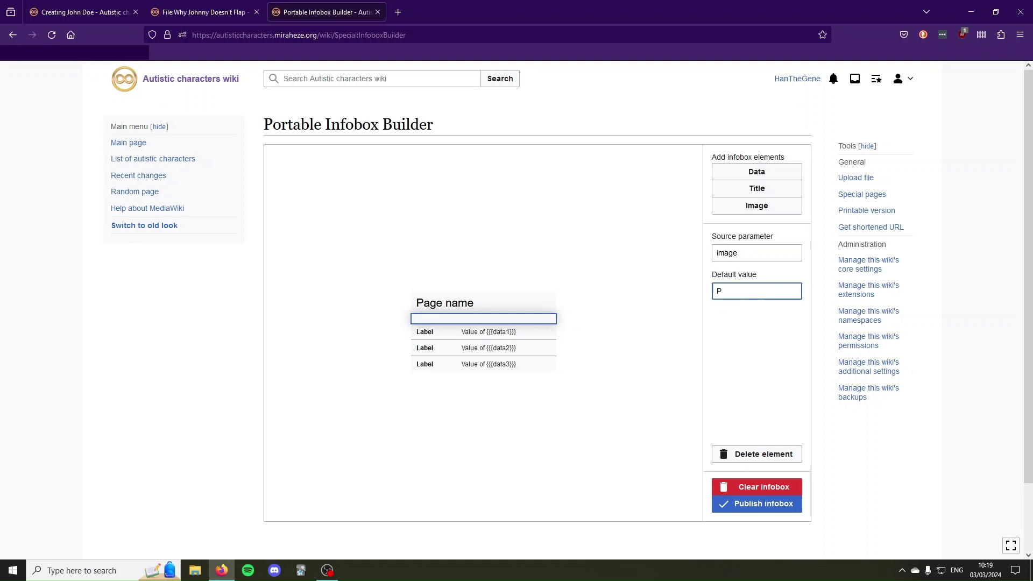
{"action": "type", "text": "laceholder image.jpg"}
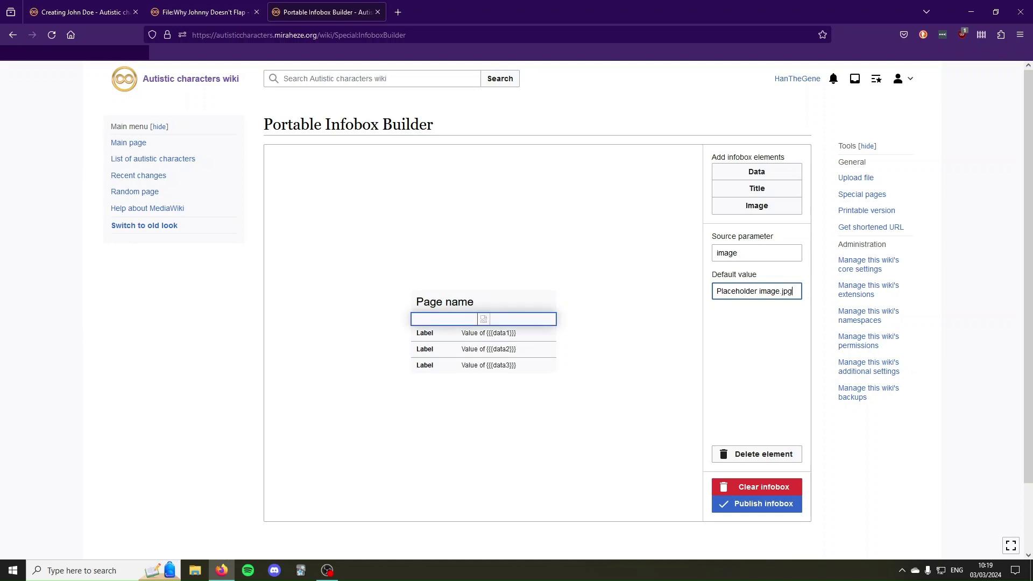
- Clear the default value of the image element
{"action": "key", "text": "shift+Left"}
{"action": "key", "text": "shift+Left"}
{"action": "key", "text": "shift+Left"}
{"action": "key", "text": "shift+Left"}
{"action": "key", "text": "shift+Left"}
{"action": "key", "text": "shift+Left"}
{"action": "key", "text": "shift+Left"}
{"action": "key", "text": "shift+Left"}
{"action": "key", "text": "shift+Left"}
{"action": "key", "text": "shift+Left"}
{"action": "key", "text": "shift+Left"}
{"action": "key", "text": "shift+Left"}
{"action": "key", "text": "shift+Left"}
{"action": "key", "text": "shift+Left"}
{"action": "key", "text": "shift+Left"}
{"action": "key", "text": "shift+Left"}
{"action": "key", "text": "shift+Left"}
{"action": "key", "text": "shift+Left"}
{"action": "key", "text": "shift+Left"}
{"action": "key", "text": "shift+Right"}
{"action": "key", "text": "shift+Right"}
{"action": "key", "text": "shift+Right"}
{"action": "key", "text": "shift+Right"}
{"action": "key", "text": "shift+Right"}
{"action": "key", "text": "shift+Right"}
{"action": "key", "text": "shift+Right"}
{"action": "key", "text": "shift+Right"}
{"action": "key", "text": "shift+Right"}
{"action": "key", "text": "shift+Right"}
{"action": "key", "text": "shift+Right"}
{"action": "key", "text": "shift+Right"}
{"action": "key", "text": "shift+Right"}
{"action": "key", "text": "shift+Right"}
{"action": "key", "text": "shift+Right"}
{"action": "key", "text": "shift+Right"}
{"action": "key", "text": "shift+Right"}
{"action": "key", "text": "shift+Right"}
{"action": "key", "text": "shift+Right"}
{"action": "key", "text": "shift+Left"}
{"action": "key", "text": "shift+Left"}
{"action": "key", "text": "shift+Left"}
{"action": "key", "text": "shift+Left"}
{"action": "key", "text": "shift+Left"}
{"action": "key", "text": "shift+Left"}
{"action": "key", "text": "shift+Left"}
{"action": "key", "text": "shift+Left"}
{"action": "key", "text": "shift+Left"}
{"action": "key", "text": "shift+Left"}
{"action": "key", "text": "shift+Left"}
{"action": "key", "text": "shift+Left"}
{"action": "key", "text": "shift+Left"}
{"action": "key", "text": "shift+Left"}
{"action": "key", "text": "shift+Left"}
{"action": "key", "text": "shift+Left"}
{"action": "key", "text": "shift+Left"}
{"action": "key", "text": "shift+Left"}
{"action": "key", "text": "shift+Left"}
{"action": "key", "text": "shift+Left"}
{"action": "key", "text": "shift+Left"}
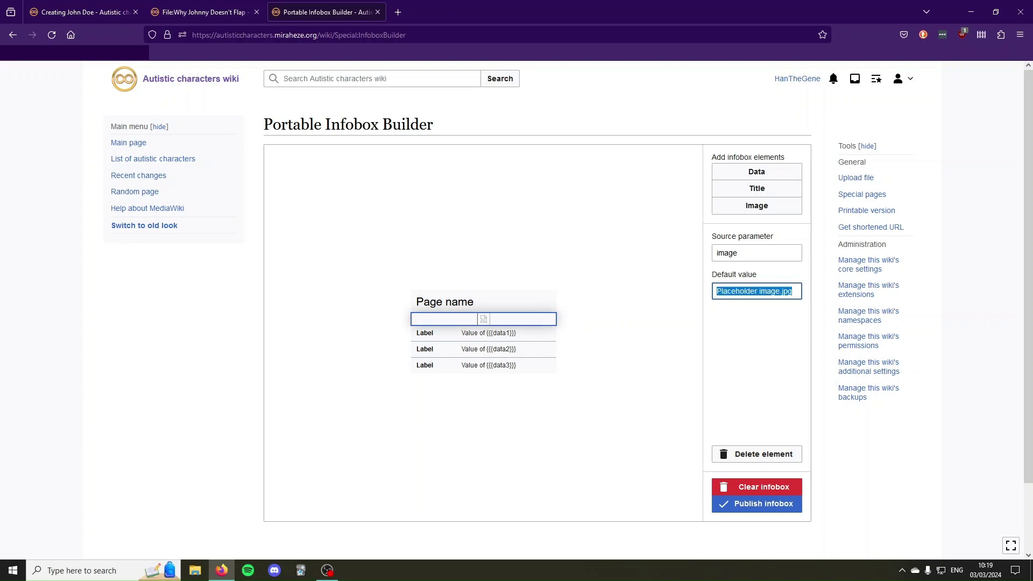
{"action": "key", "text": "BackSpace"}
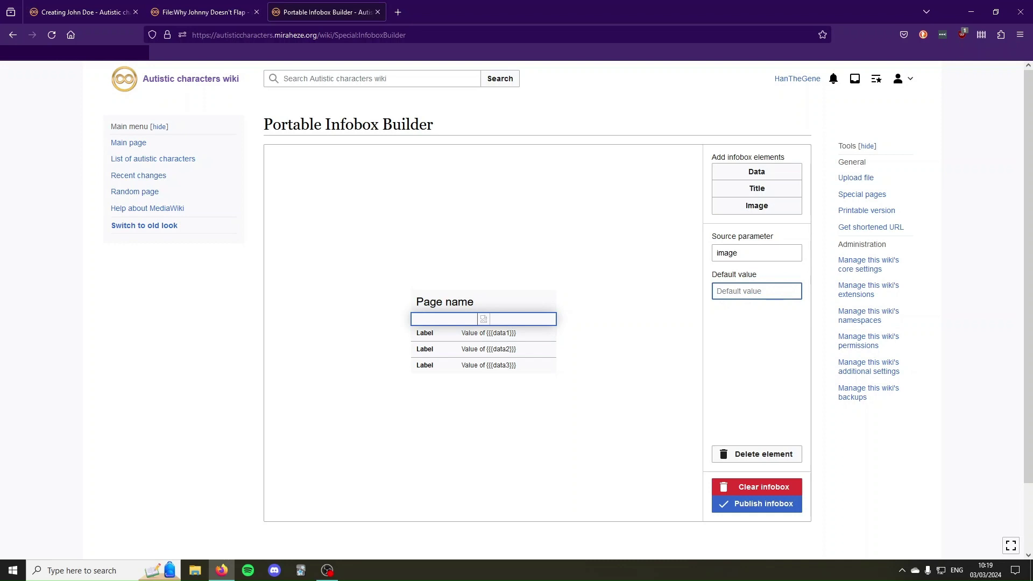
- Label the first data row "Full name" and set its source parameter to fullname
{"action": "left_click", "coordinate": [483, 333]}
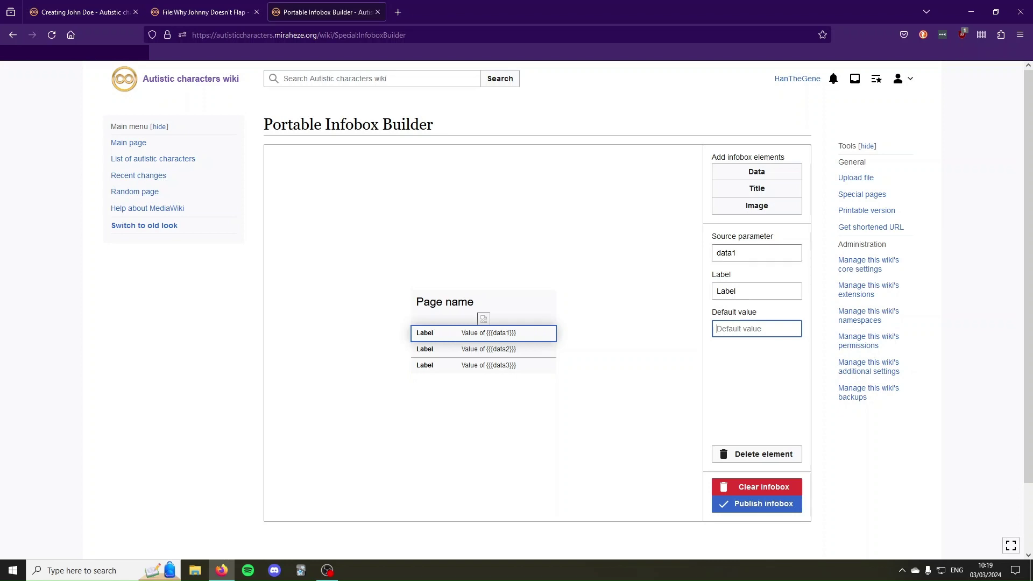
{"action": "double_click", "coordinate": [726, 253]}
{"action": "key", "text": "Tab"}
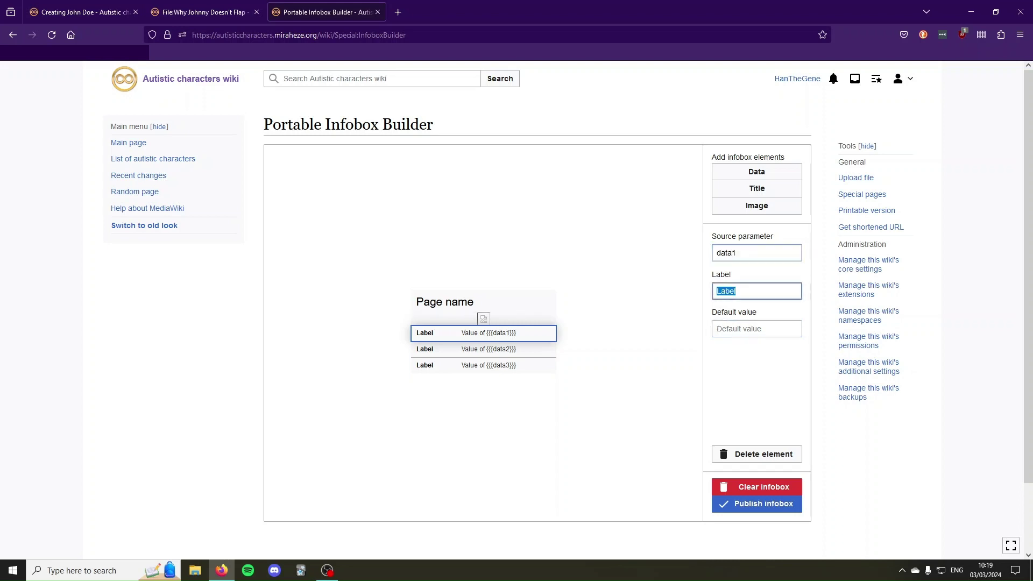
{"action": "type", "text": "Full name"}
{"action": "key", "text": "shift+Tab"}
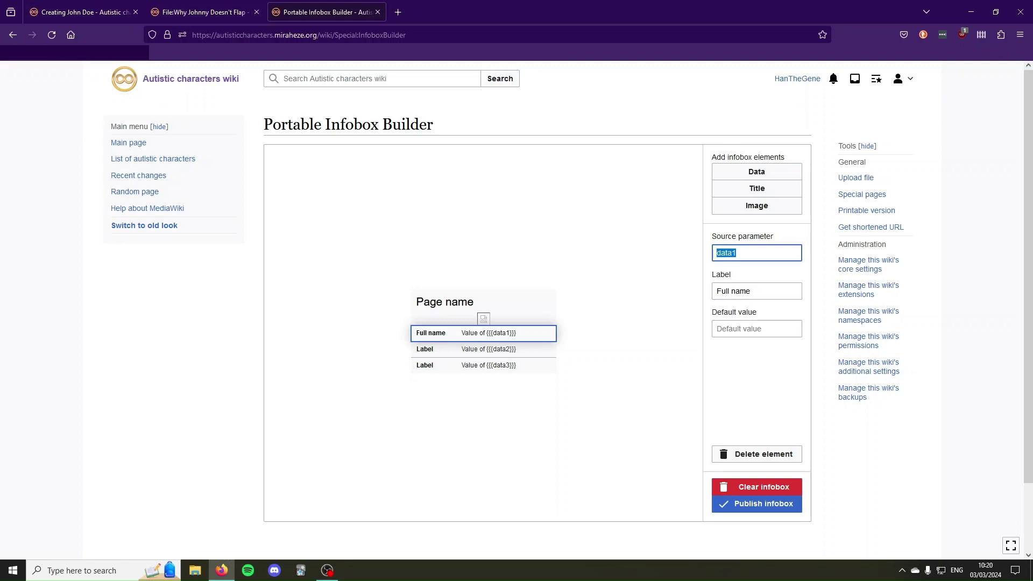
{"action": "type", "text": "name"}
{"action": "key", "text": "BackSpace"}
{"action": "key", "text": "BackSpace"}
{"action": "key", "text": "BackSpace"}
{"action": "key", "text": "BackSpace"}
{"action": "type", "text": "fullname"}
- Label the second data row "Partner" and set its source parameter to partner
{"action": "left_click", "coordinate": [483, 349]}
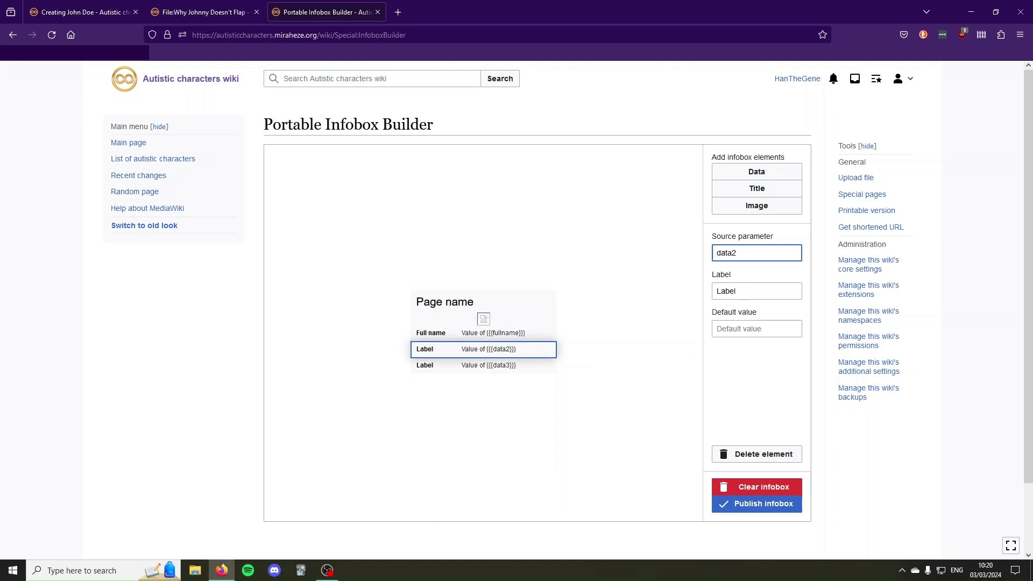
{"action": "double_click", "coordinate": [726, 290]}
{"action": "type", "text": "Partner"}
{"action": "type", "text": "partner"}
- Label the third data row "Date of birth" and set its source parameter to dob
{"action": "left_click", "coordinate": [483, 365]}
{"action": "key", "text": "Tab"}
{"action": "type", "text": "Date of birth"}
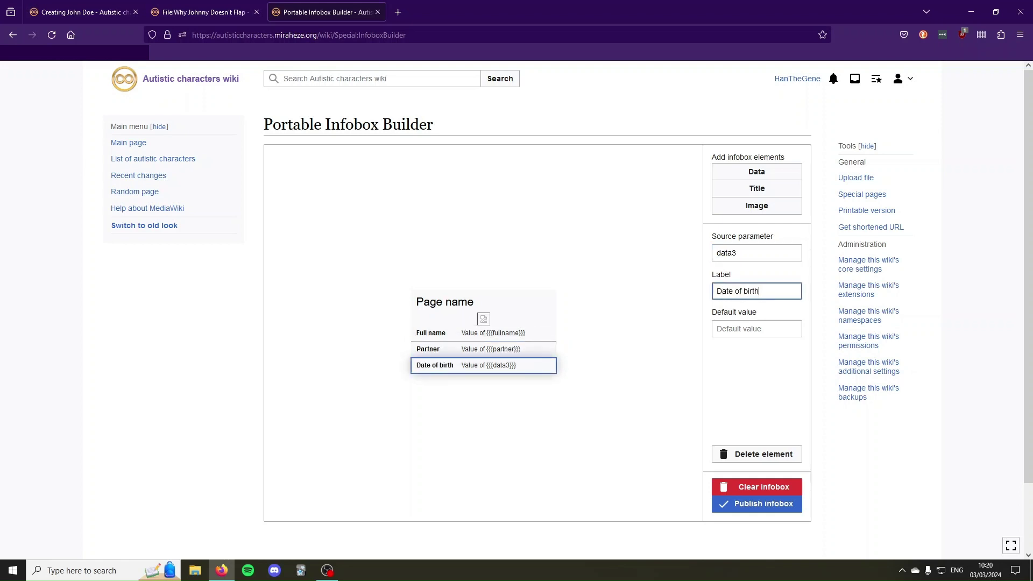
{"action": "key", "text": "shift+Tab"}
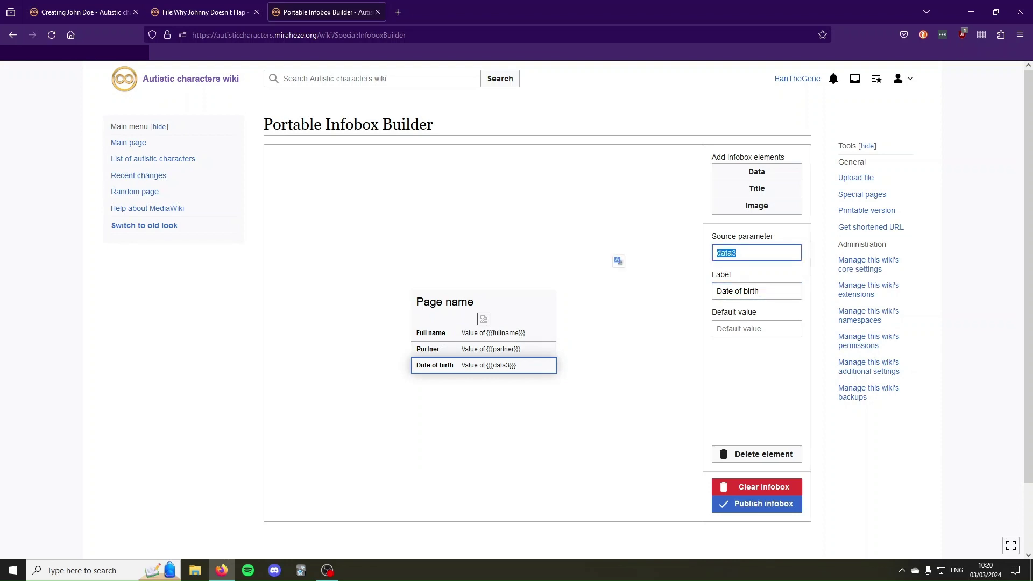
{"action": "type", "text": "dob"}
{"action": "key", "text": "Escape"}
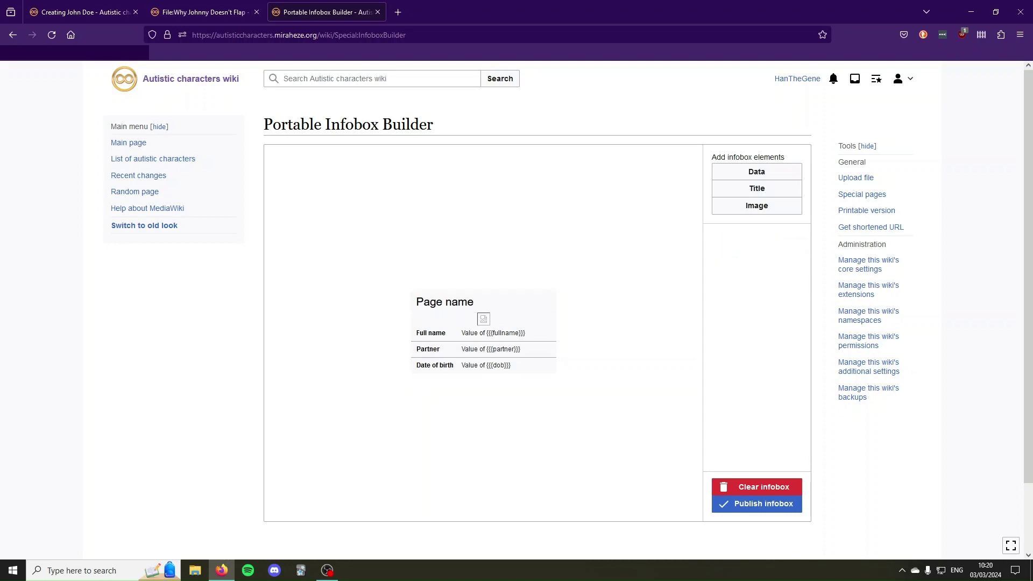
- Publish the infobox under the template name "Infobox character"
{"action": "left_click", "coordinate": [756, 504]}
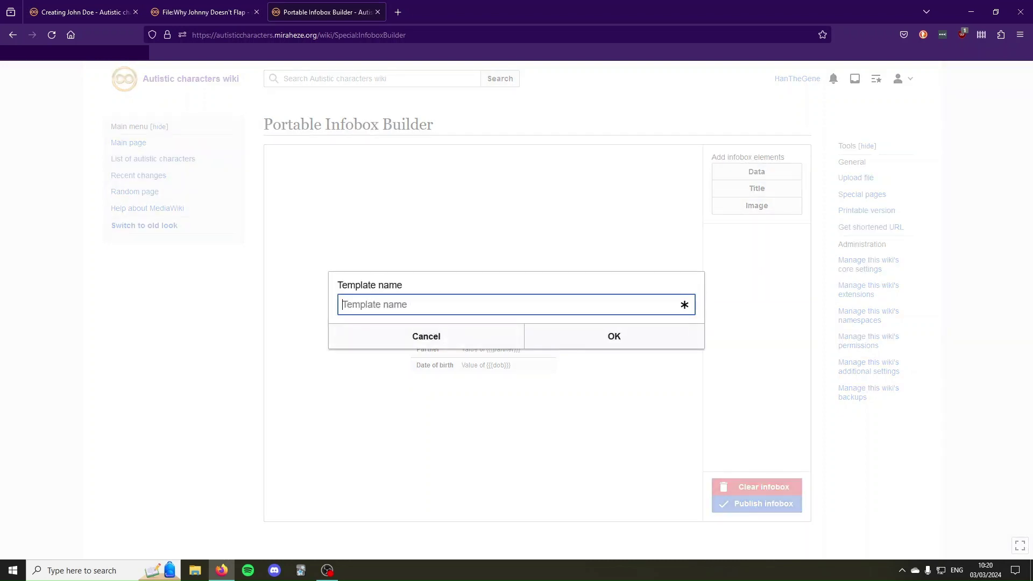
{"action": "type", "text": "Infobox character"}
{"action": "key", "text": "Return"}
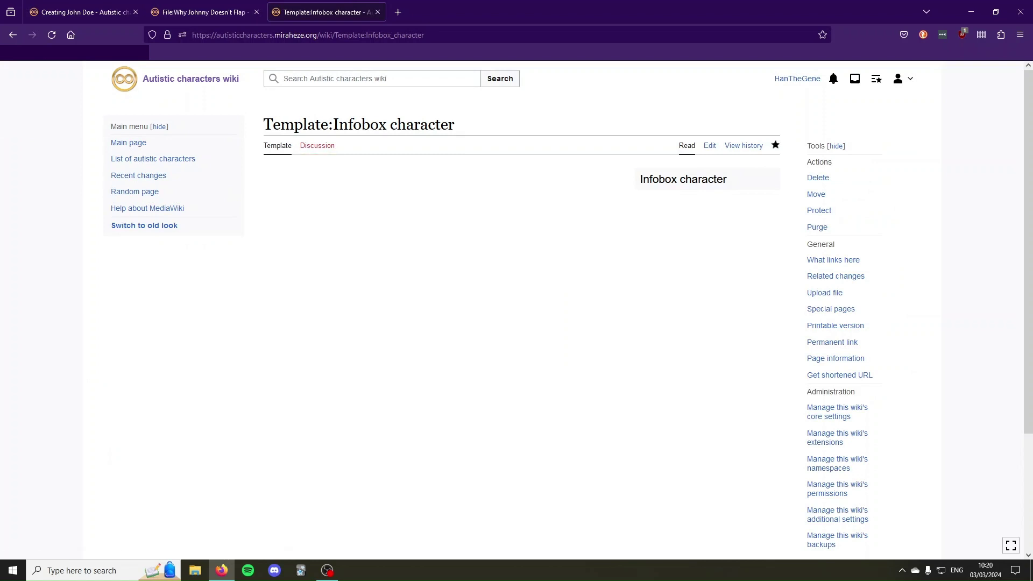
{"action": "left_click_drag", "start_coordinate": [263, 124], "coordinate": [454, 124]}
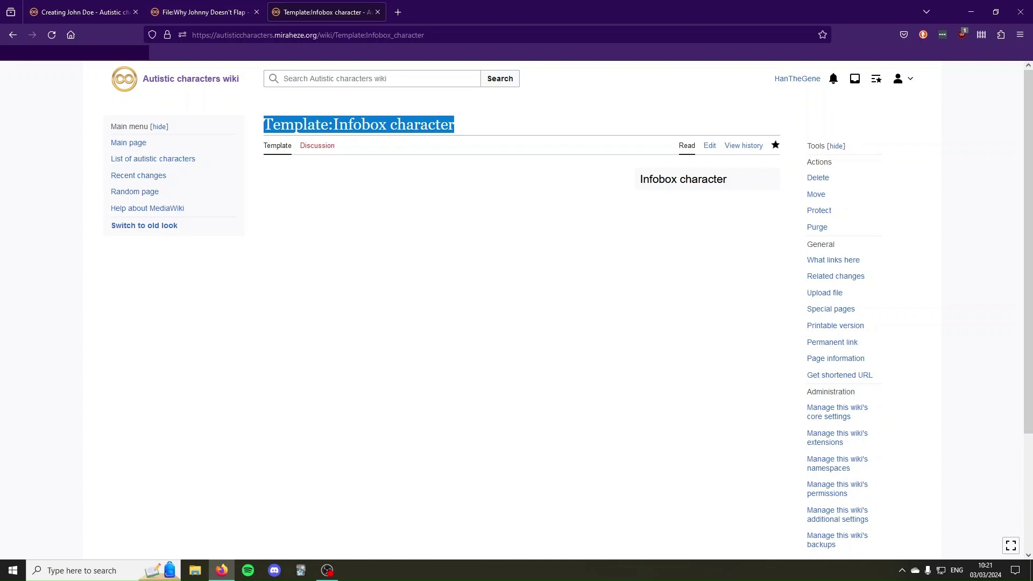
{"action": "left_click", "coordinate": [454, 125]}
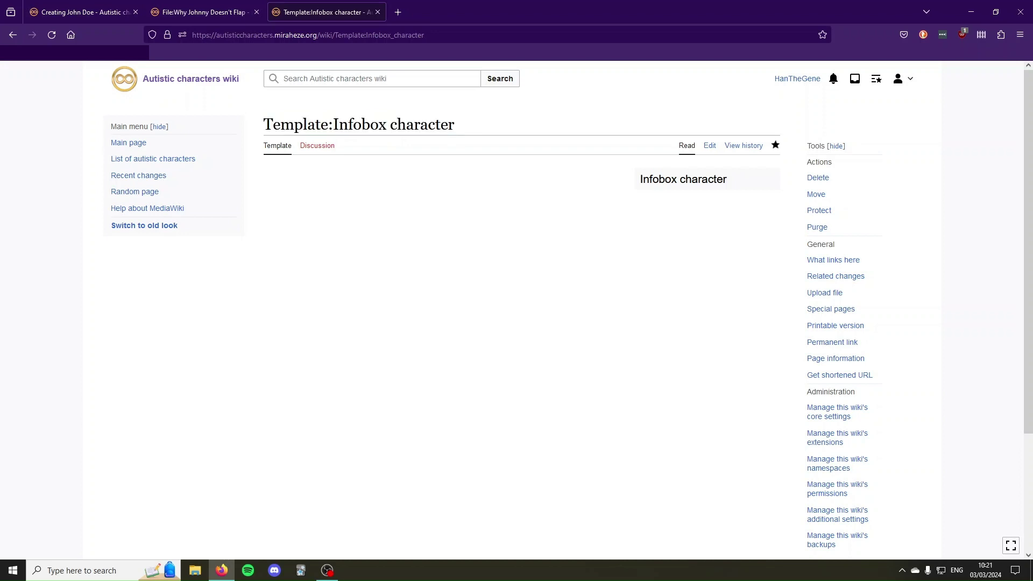
{"action": "left_click_drag", "start_coordinate": [641, 179], "coordinate": [727, 179]}
{"action": "left_click", "coordinate": [727, 179]}
- Start an Infobox character template call on the new character page and fill its fullname parameter with the character's full name
{"action": "left_click", "coordinate": [80, 12]}
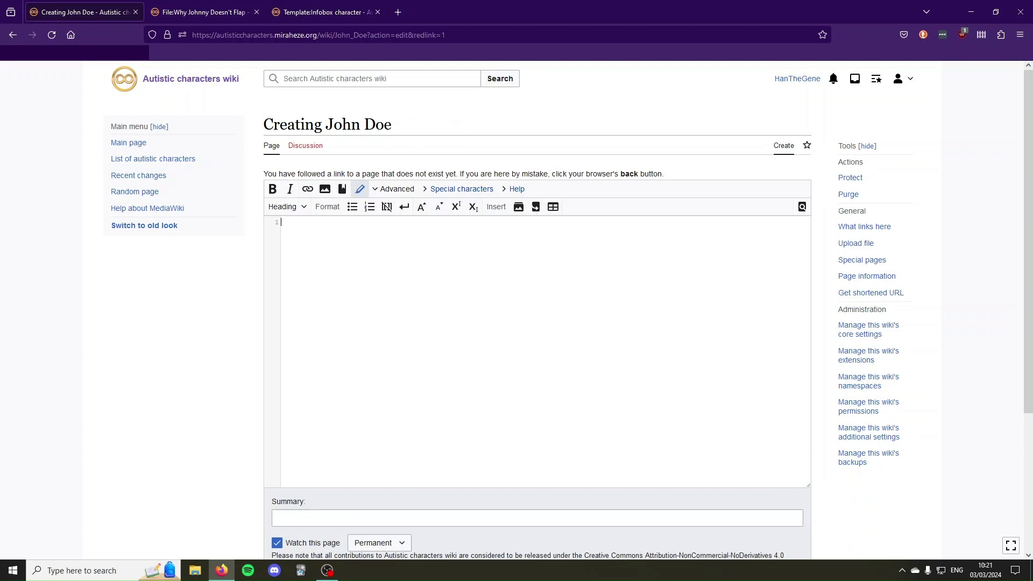
{"action": "type", "text": "{{Infobox character"}
{"action": "type", "text": "|"}
{"action": "type", "text": "fullname"}
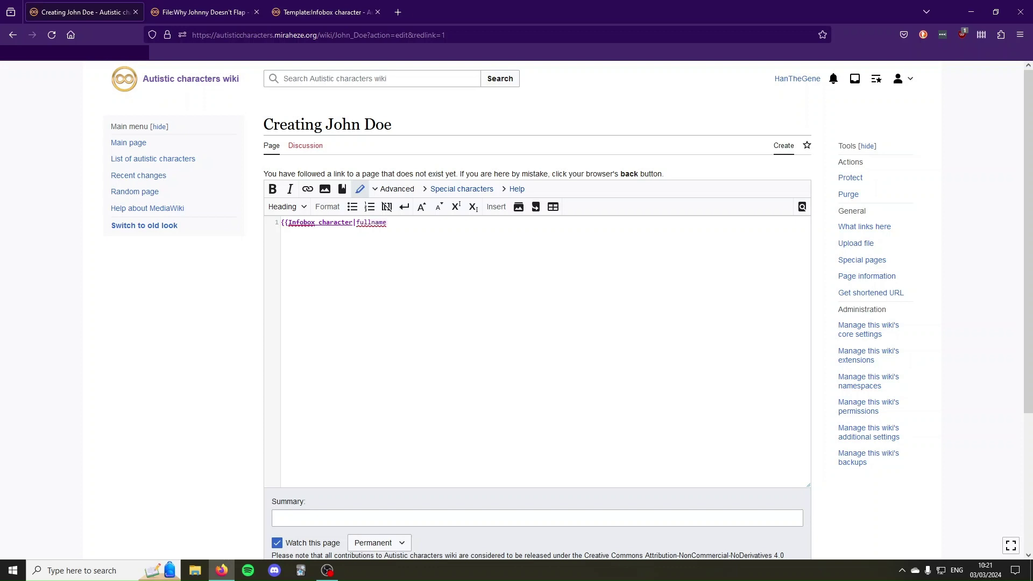
{"action": "type", "text": "=John Hankerchief Doe"}
{"action": "type", "text": "|"}
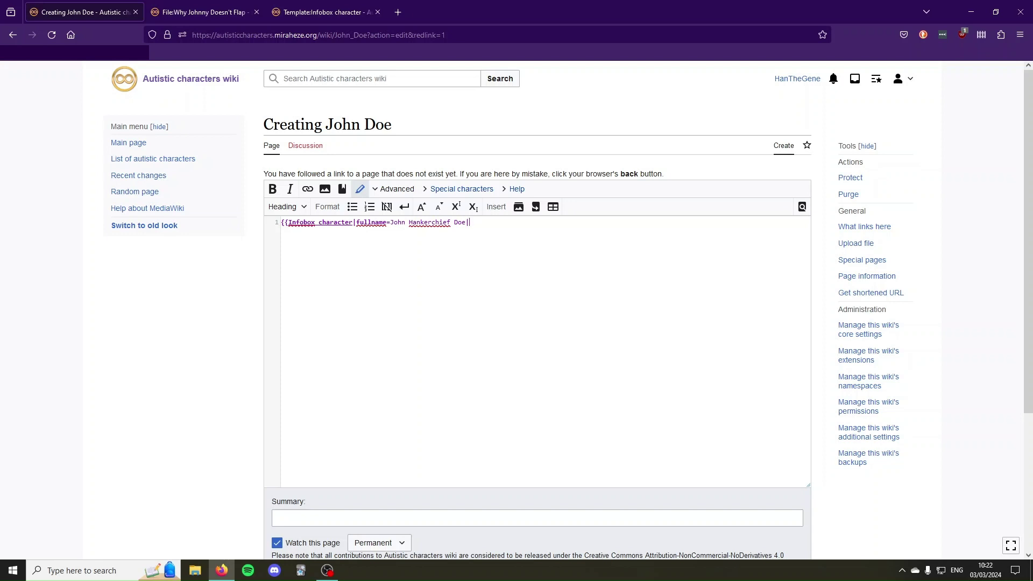
- Add dob with the date of birth, partner with the partner's name and an empty title parameter, and close the template call
{"action": "type", "text": "dob=1st March 1988|partner=Jane Doe"}
{"action": "type", "text": "|title:"}
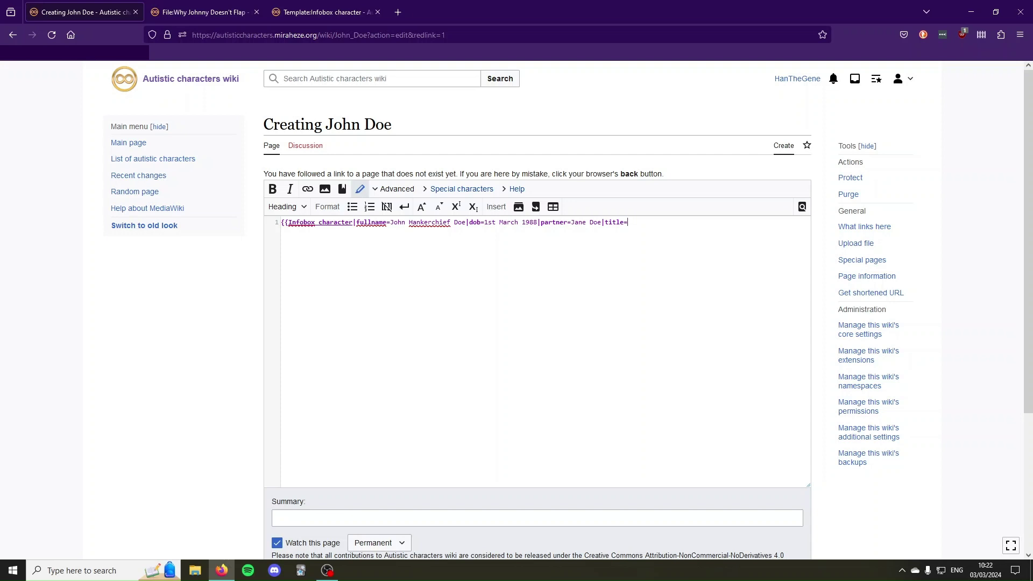
{"action": "key", "text": "shift+End"}
{"action": "key", "text": "Right"}
{"action": "type", "text": "}}"}
- Preview the character page and compare the infobox title with the page title
{"action": "scroll", "coordinate": [537, 310], "scroll_direction": "down", "scroll_amount": 4}
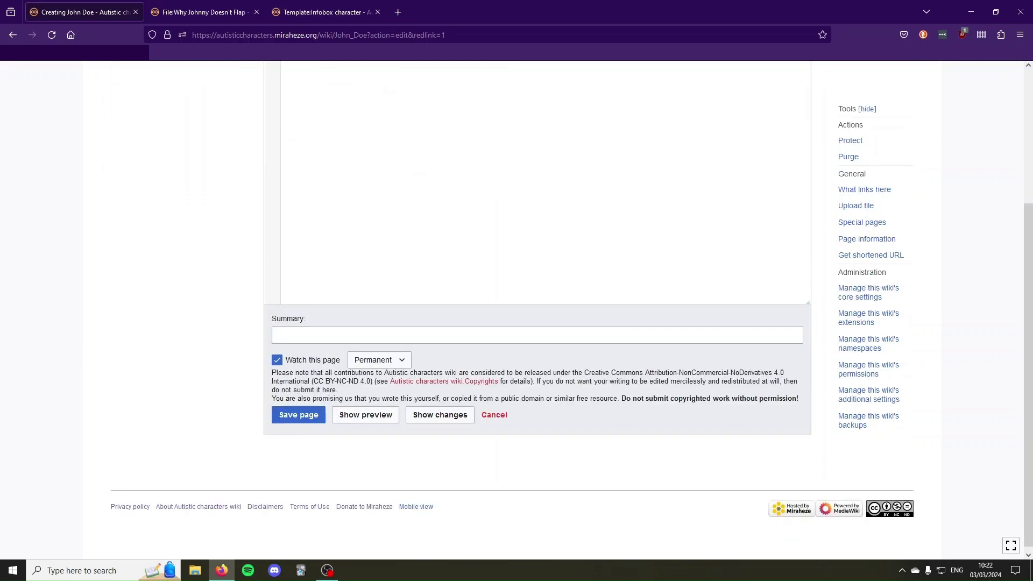
{"action": "left_click", "coordinate": [365, 415]}
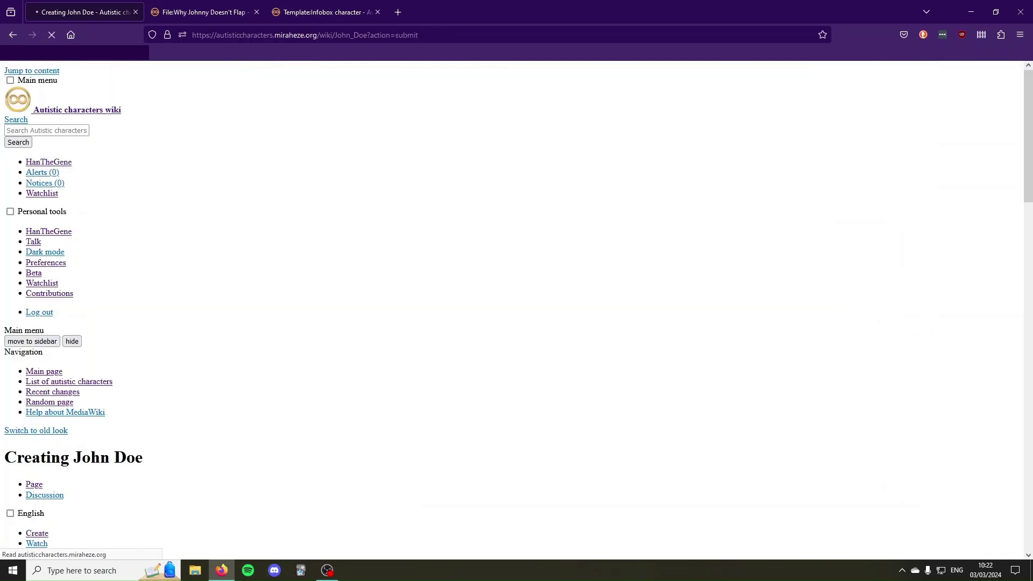
{"action": "left_click_drag", "start_coordinate": [640, 242], "coordinate": [689, 242]}
{"action": "left_click", "coordinate": [722, 251]}
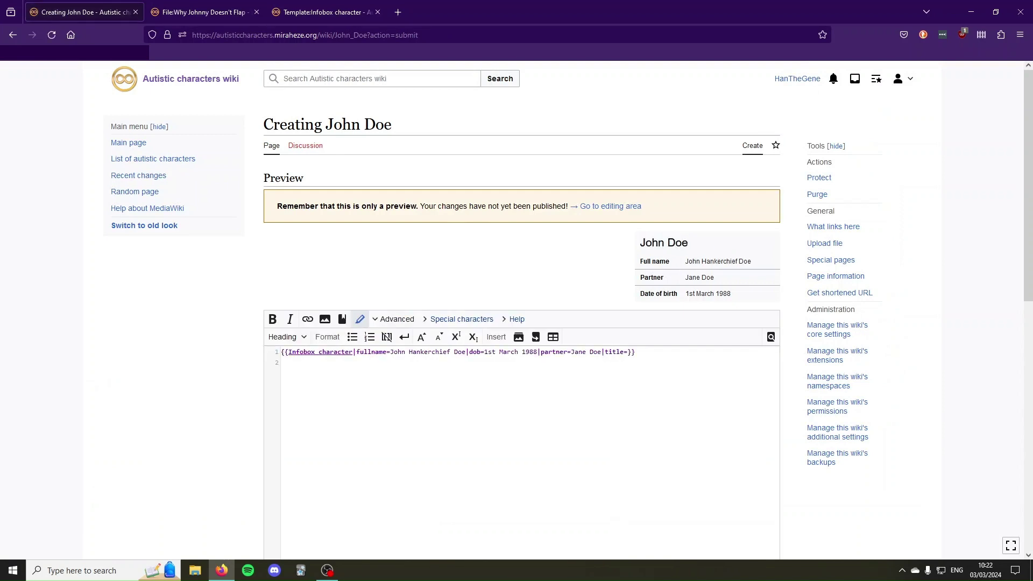
{"action": "left_click_drag", "start_coordinate": [325, 124], "coordinate": [391, 124]}
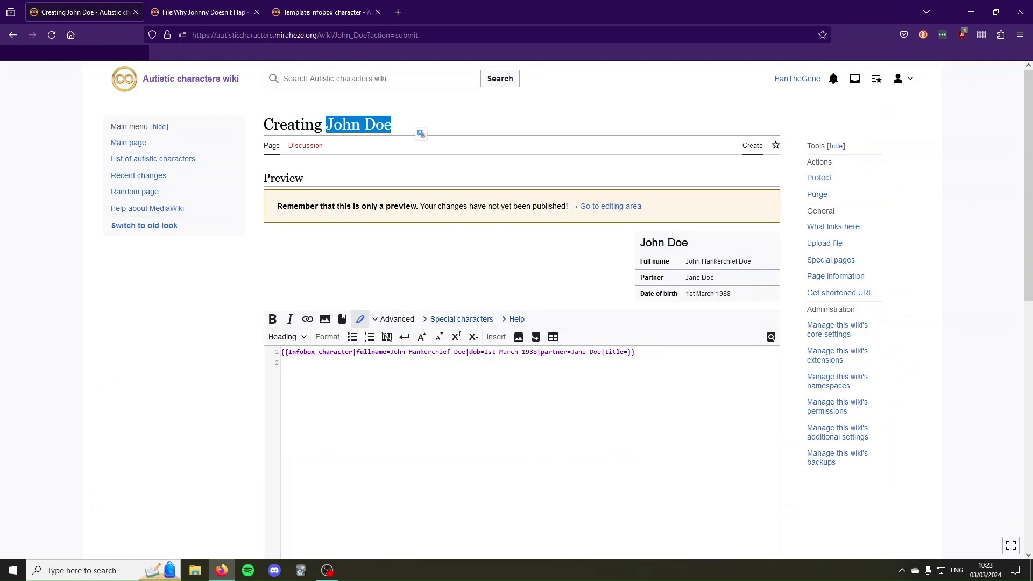
- Fill the title parameter with the character's informal name and preview the page to check the infobox heading
{"action": "left_click", "coordinate": [626, 352]}
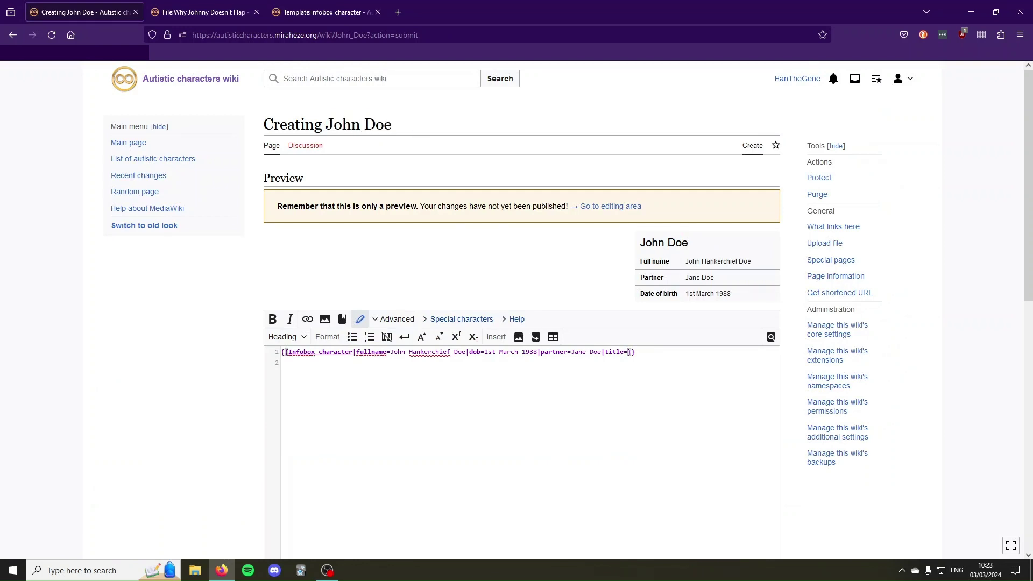
{"action": "type", "text": "Johnny Doe"}
{"action": "scroll", "coordinate": [521, 377], "scroll_direction": "down", "scroll_amount": 3}
{"action": "left_click", "coordinate": [366, 553]}
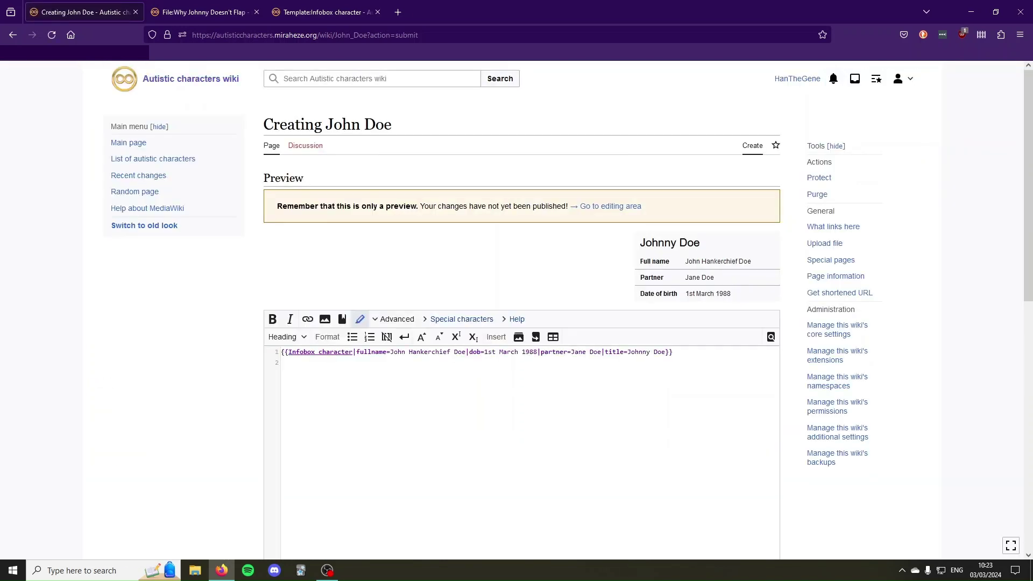
{"action": "left_click_drag", "start_coordinate": [652, 242], "coordinate": [709, 242]}
{"action": "left_click", "coordinate": [709, 243]}
- Add an image parameter with the copied file name "Why Johnny Doesn't Flap - narrator.jpg" and preview the page
{"action": "left_click", "coordinate": [665, 352]}
{"action": "type", "text": "|image="}
{"action": "key", "text": "ctrl+Tab"}
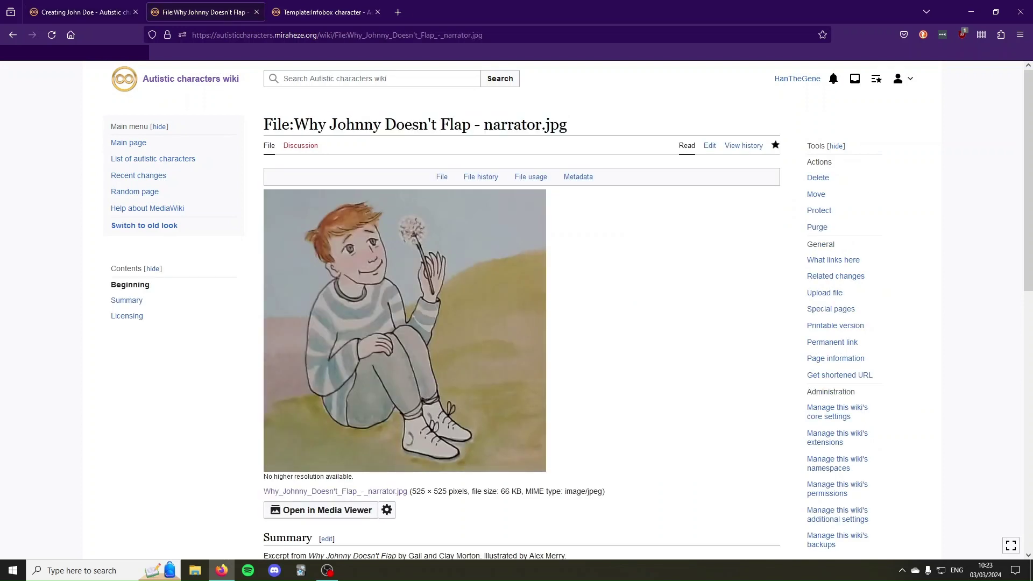
{"action": "left_click_drag", "start_coordinate": [264, 124], "coordinate": [567, 124]}
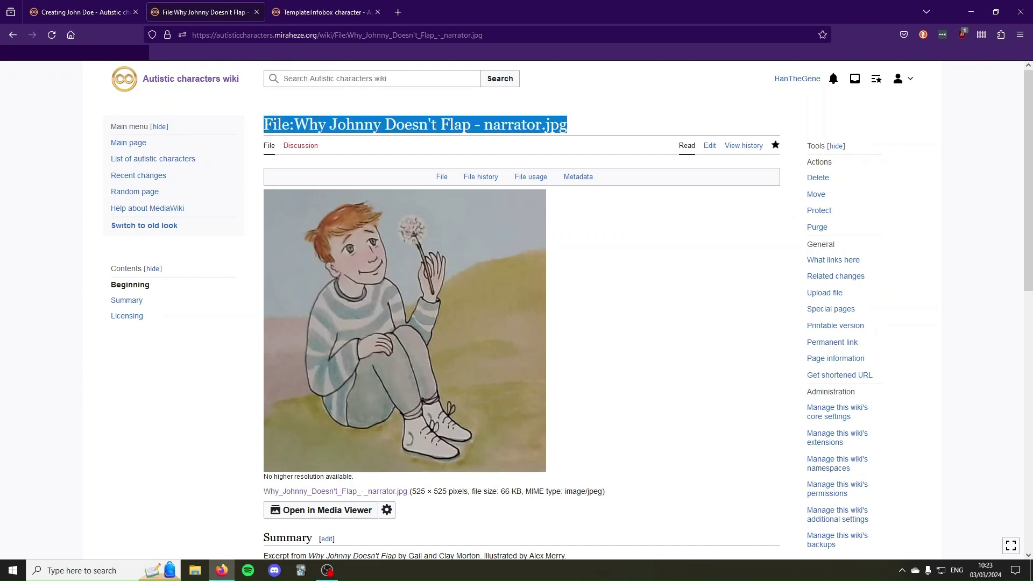
{"action": "left_click_drag", "start_coordinate": [294, 125], "coordinate": [567, 124]}
{"action": "key", "text": "ctrl+c"}
{"action": "left_click", "coordinate": [81, 12]}
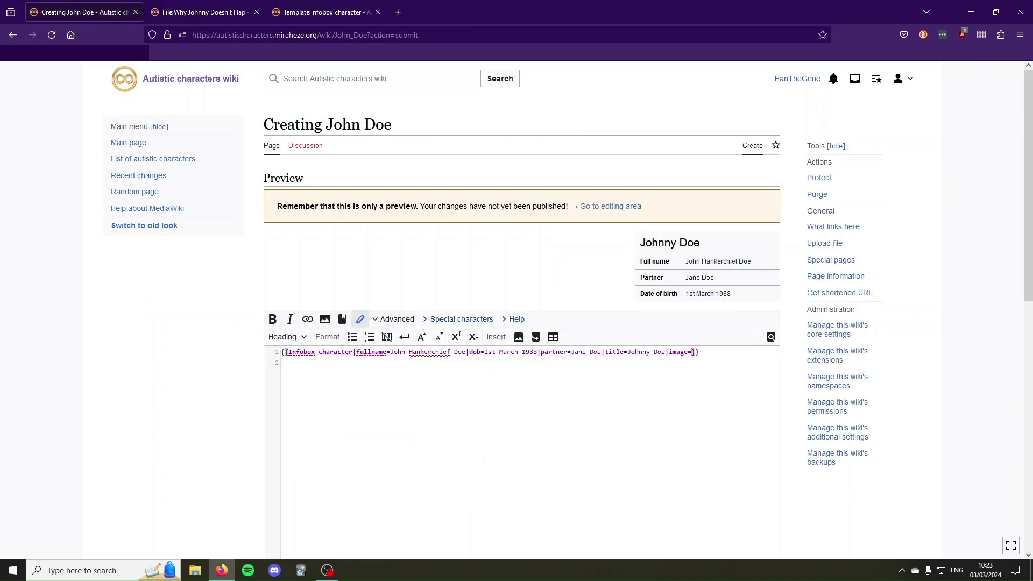
{"action": "key", "text": "ctrl+v"}
{"action": "left_click", "coordinate": [341, 363]}
{"action": "scroll", "coordinate": [522, 323], "scroll_direction": "down", "scroll_amount": 6}
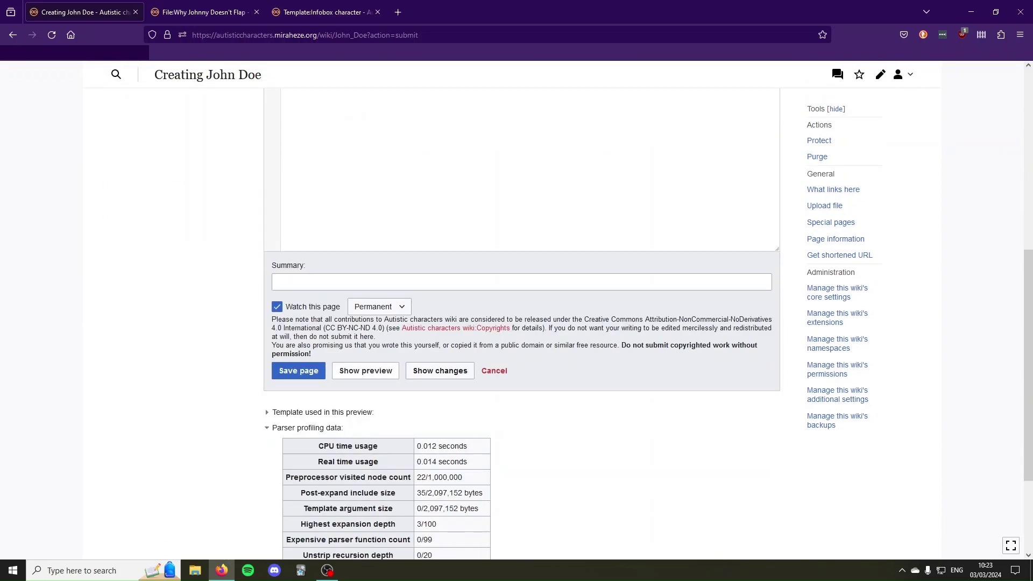
{"action": "left_click", "coordinate": [365, 371]}
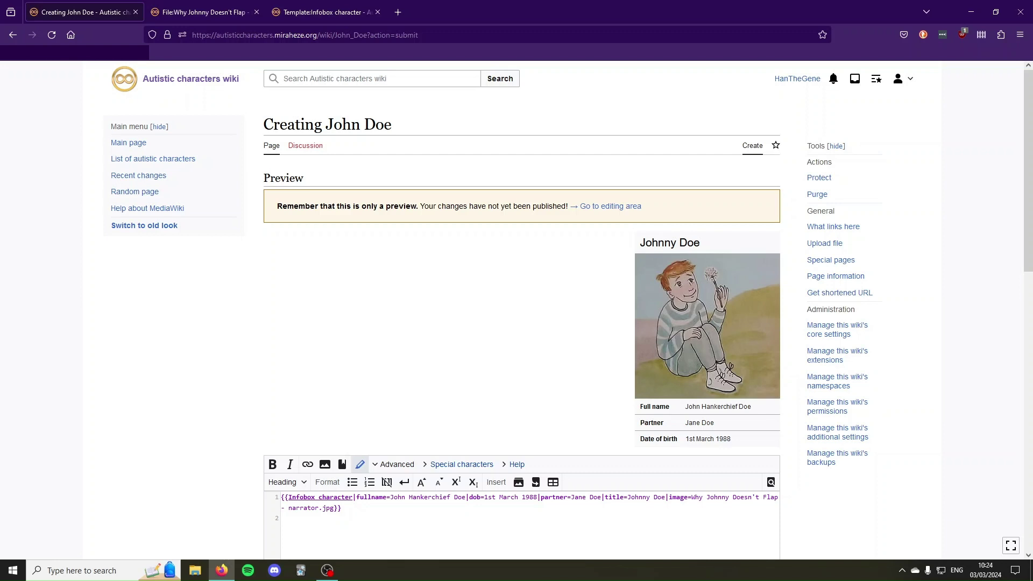
- Move the image parameter to the front of the template call, before fullname, and preview the infobox again
{"action": "scroll", "coordinate": [522, 323], "scroll_direction": "down", "scroll_amount": 3}
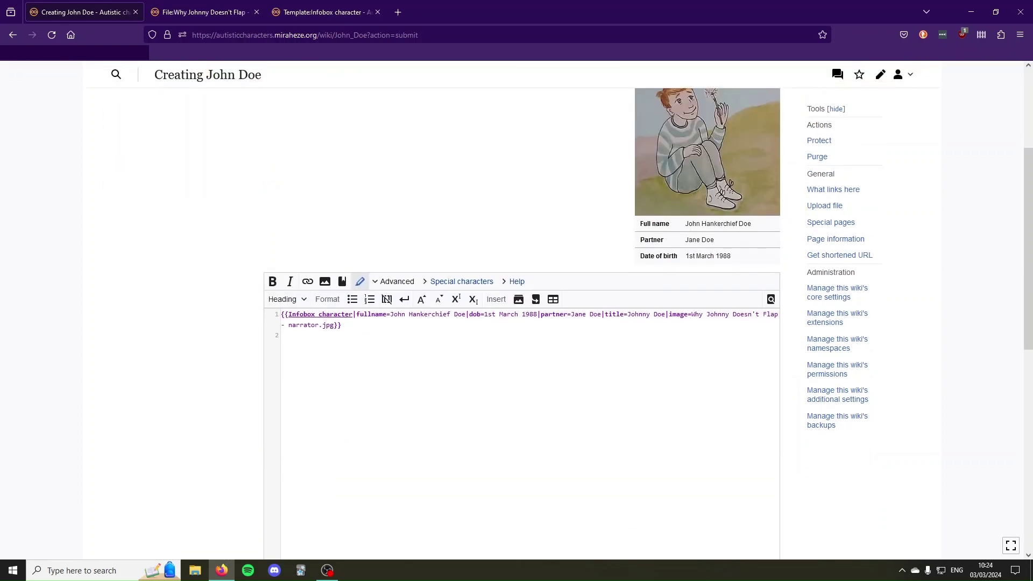
{"action": "key", "text": "ctrl+a"}
{"action": "left_click", "coordinate": [356, 315]}
{"action": "left_click_drag", "start_coordinate": [469, 314], "coordinate": [341, 325]}
{"action": "left_click", "coordinate": [341, 325]}
{"action": "left_click_drag", "start_coordinate": [665, 314], "coordinate": [333, 325]}
{"action": "key", "text": "BackSpace"}
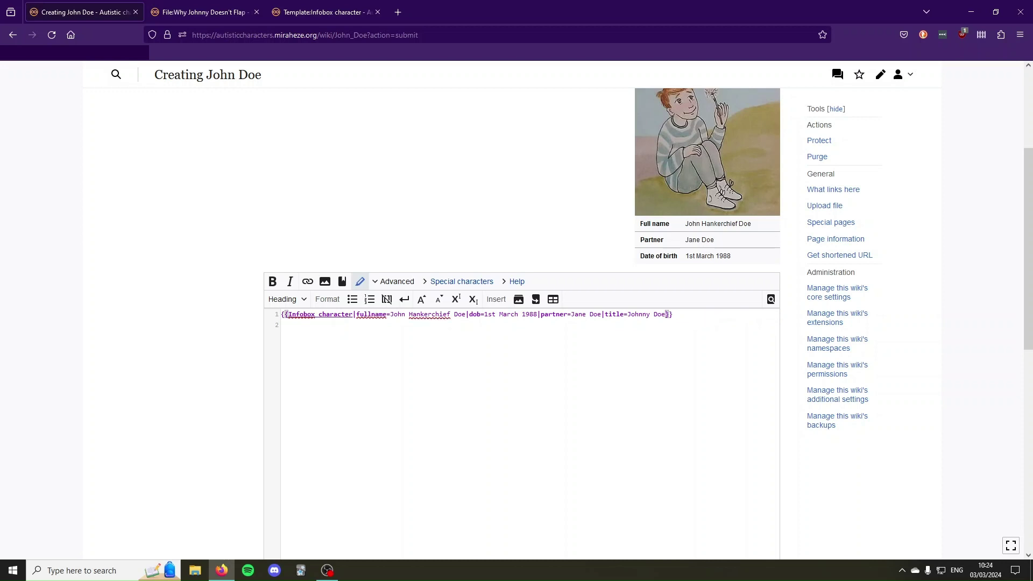
{"action": "key", "text": "ctrl+z"}
{"action": "scroll", "coordinate": [522, 323], "scroll_direction": "down", "scroll_amount": 5}
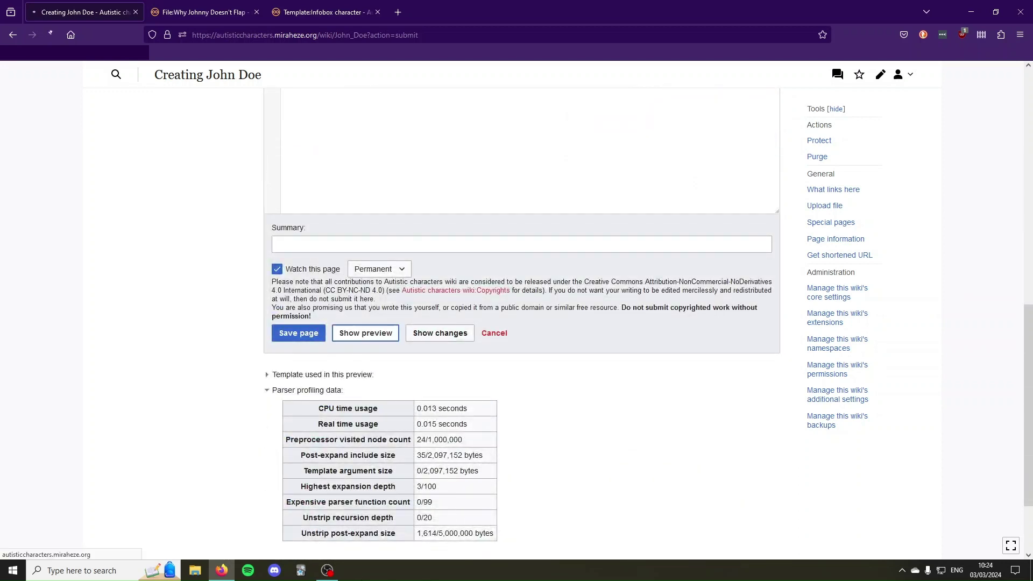
{"action": "left_click", "coordinate": [365, 333]}
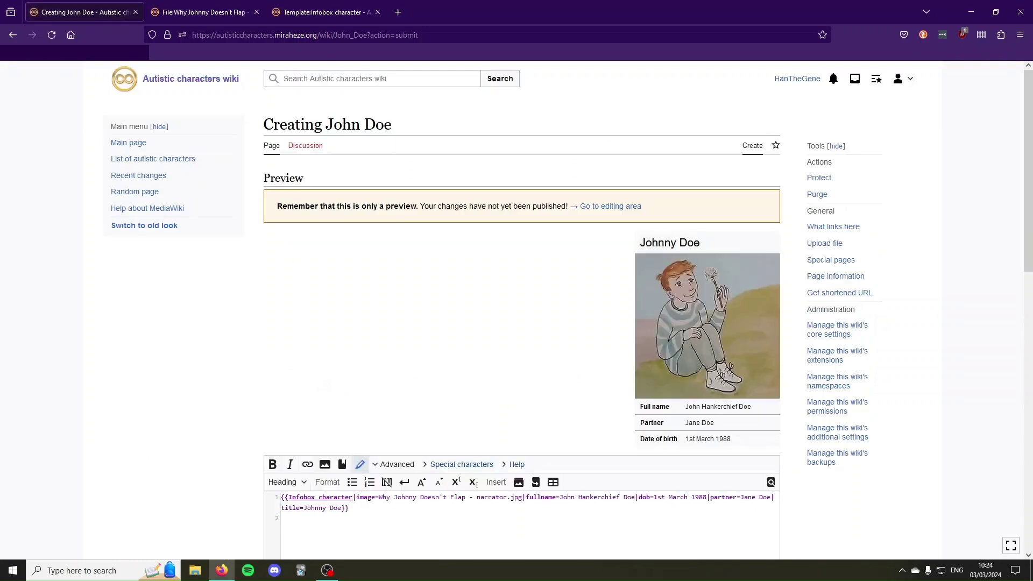
{"action": "scroll", "coordinate": [522, 323], "scroll_direction": "down", "scroll_amount": 3}
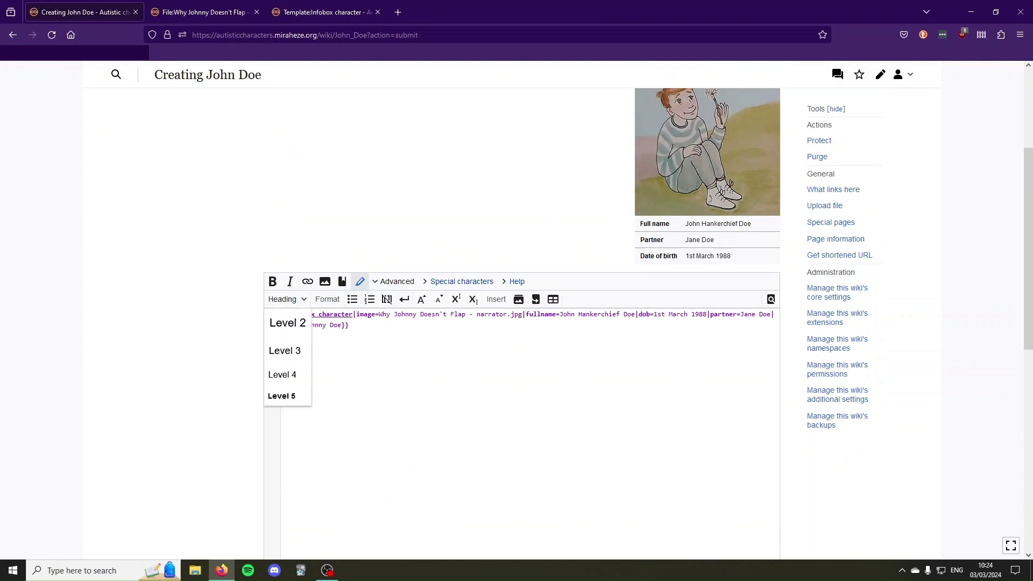
{"action": "scroll", "coordinate": [522, 323], "scroll_direction": "up", "scroll_amount": 3}
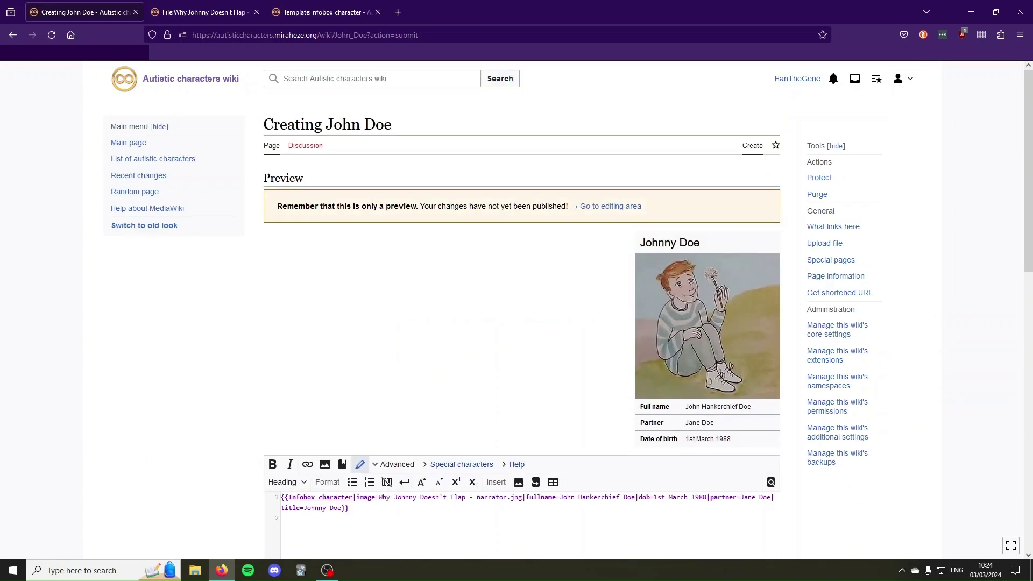